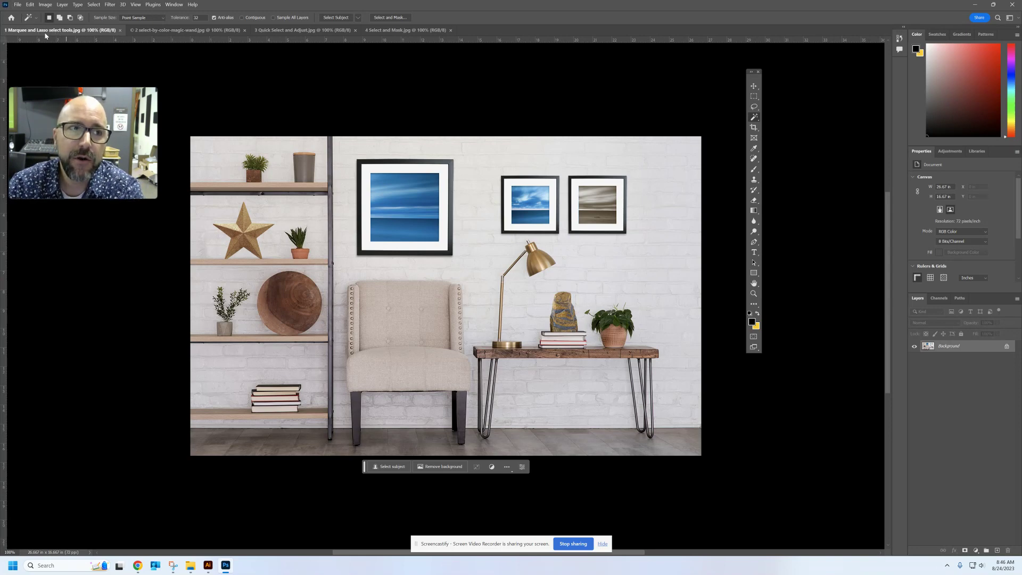
- Look through the BMX, rose and woman-in-yellow photos, then return to the living-room photo
left_click(171, 32)
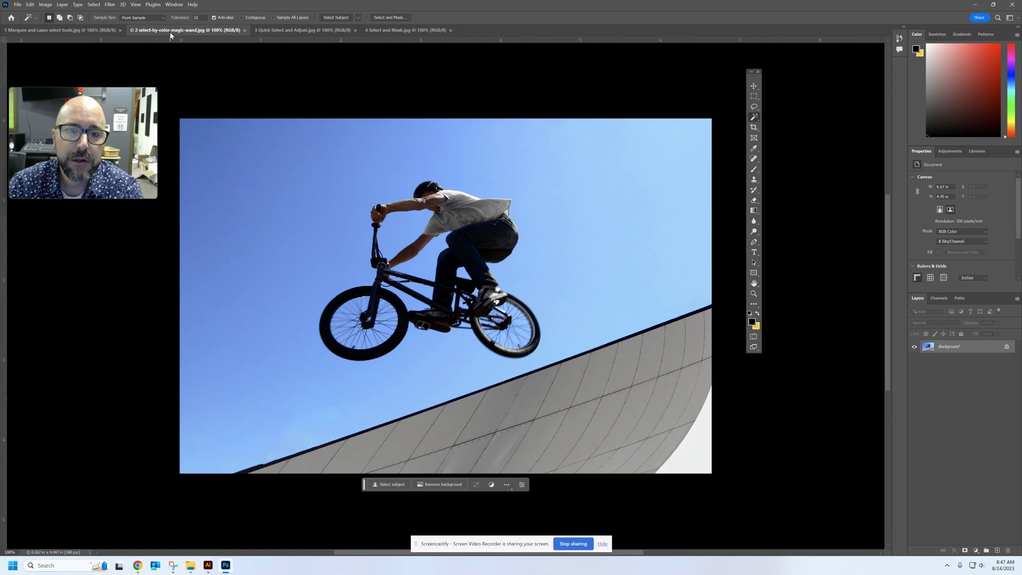
left_click(303, 31)
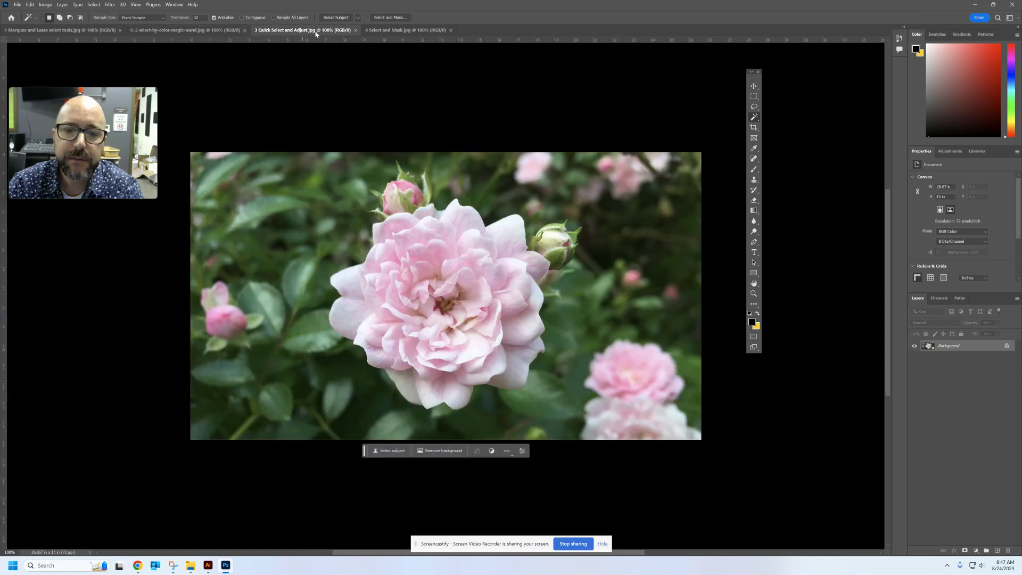
left_click(404, 31)
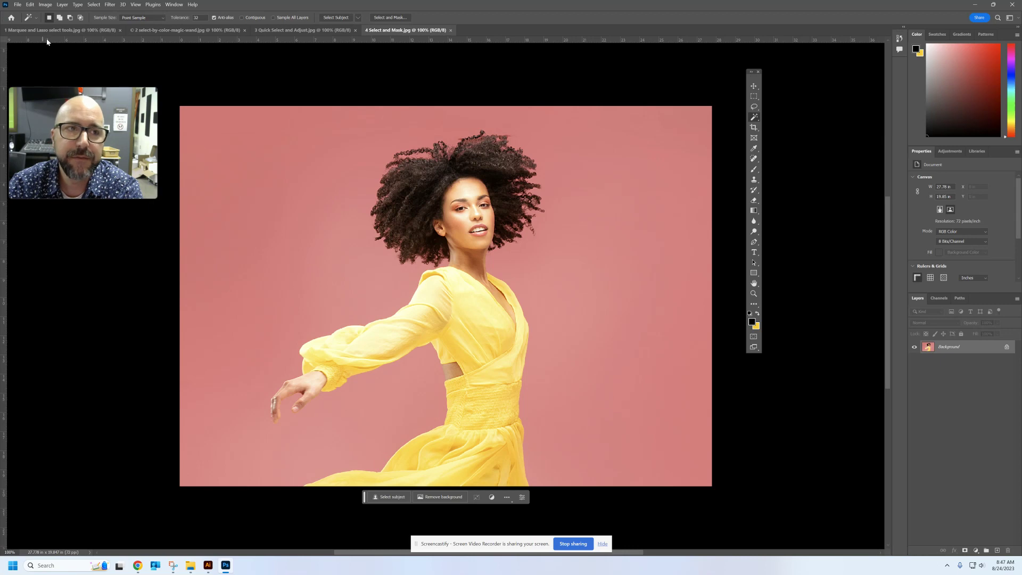
left_click(60, 30)
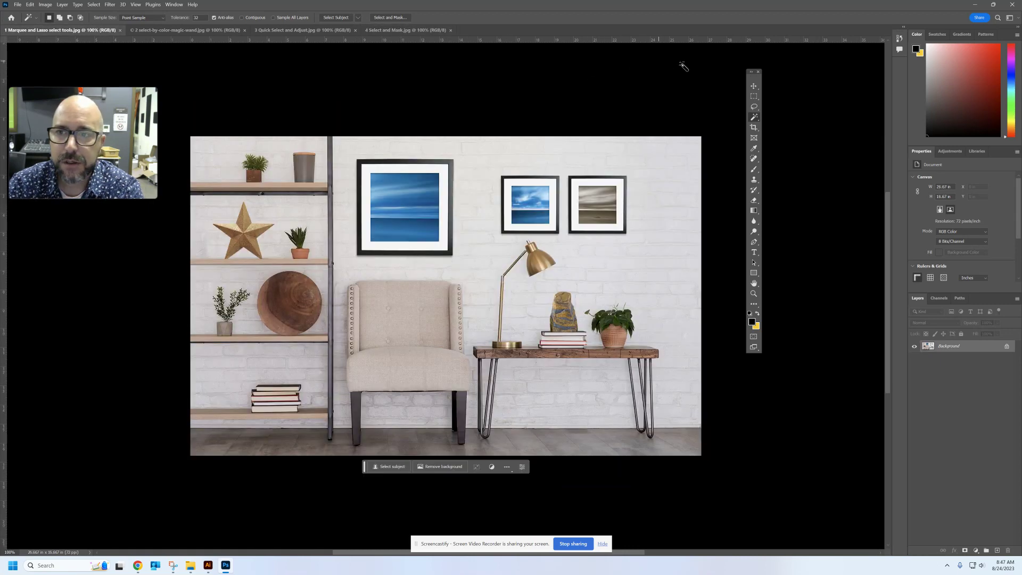
- Move the toolbar, pick Rectangular Marquee, zoom to 200% and pan to the three frames
left_click_drag(756, 76, 733, 125)
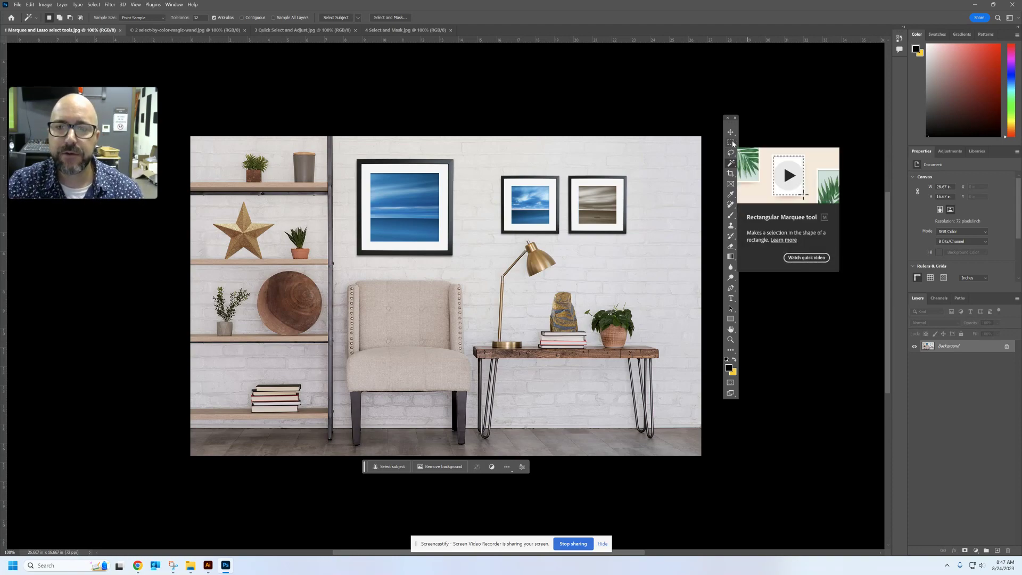
left_click(731, 143)
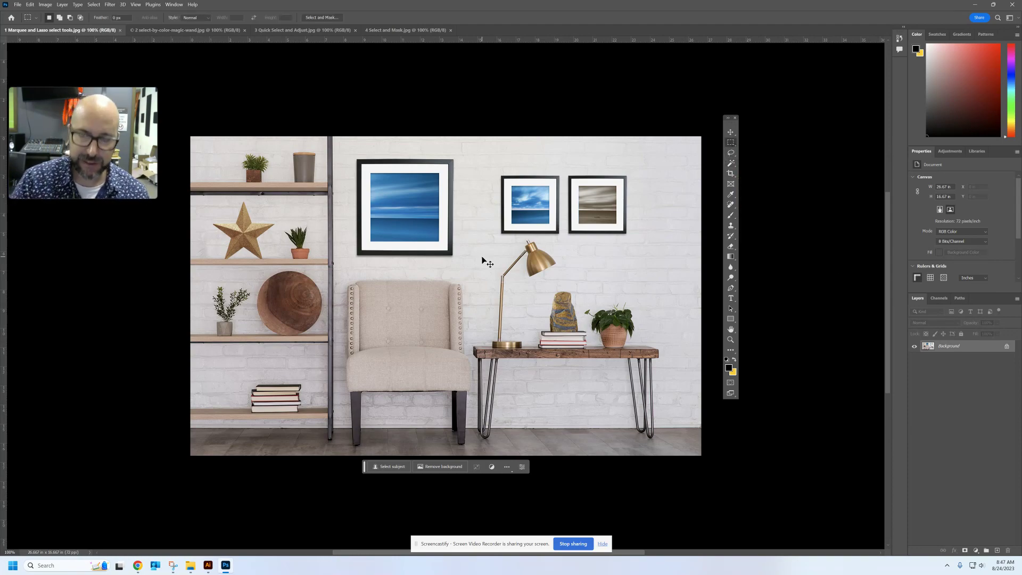
key("ctrl+plus")
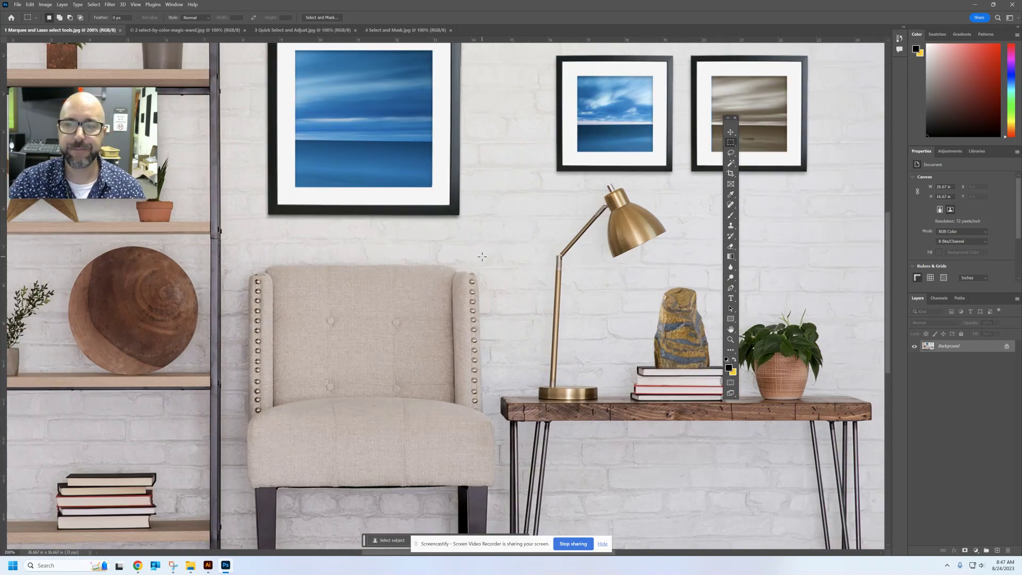
left_click_drag(442, 192, 333, 326)
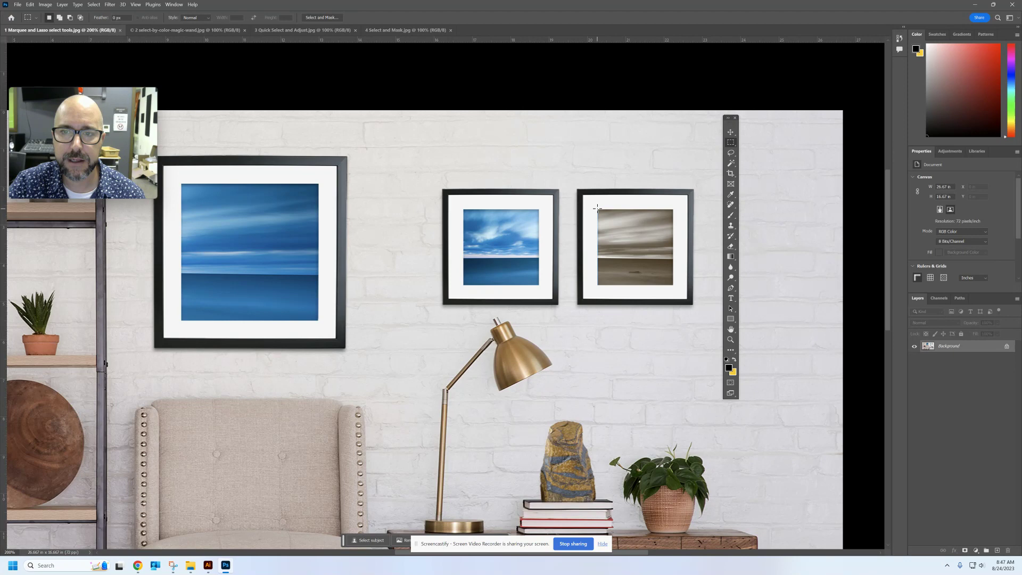
- Marquee-select the sepia print in the right frame and show an enlarged Adjustments list
left_click_drag(598, 207, 668, 283)
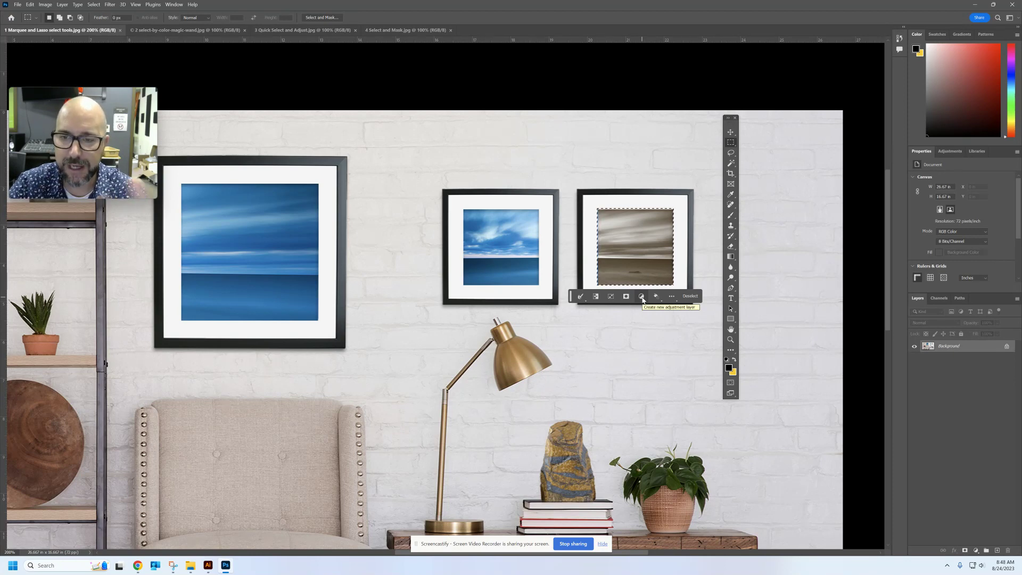
left_click(642, 297)
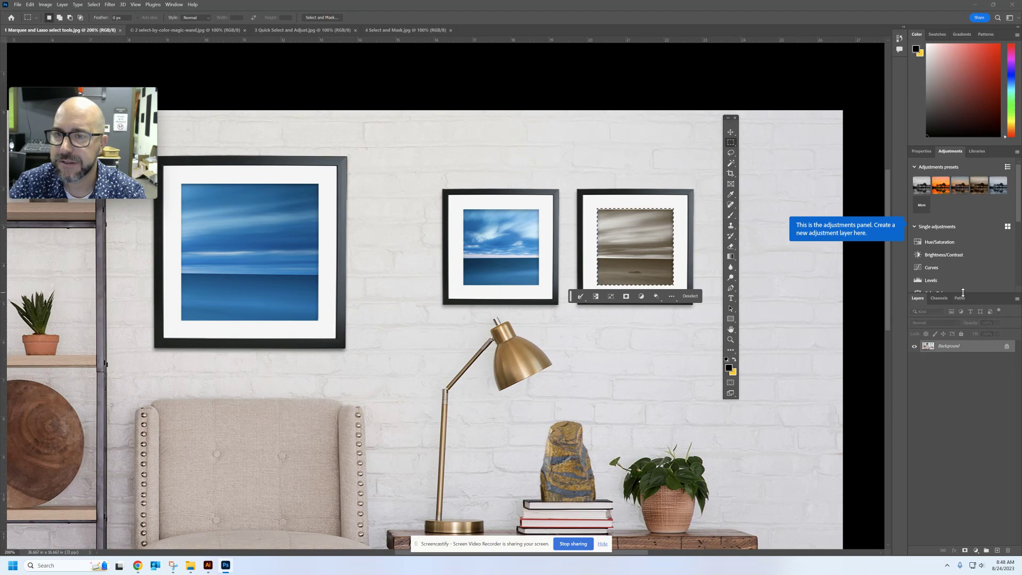
left_click_drag(961, 294, 967, 360)
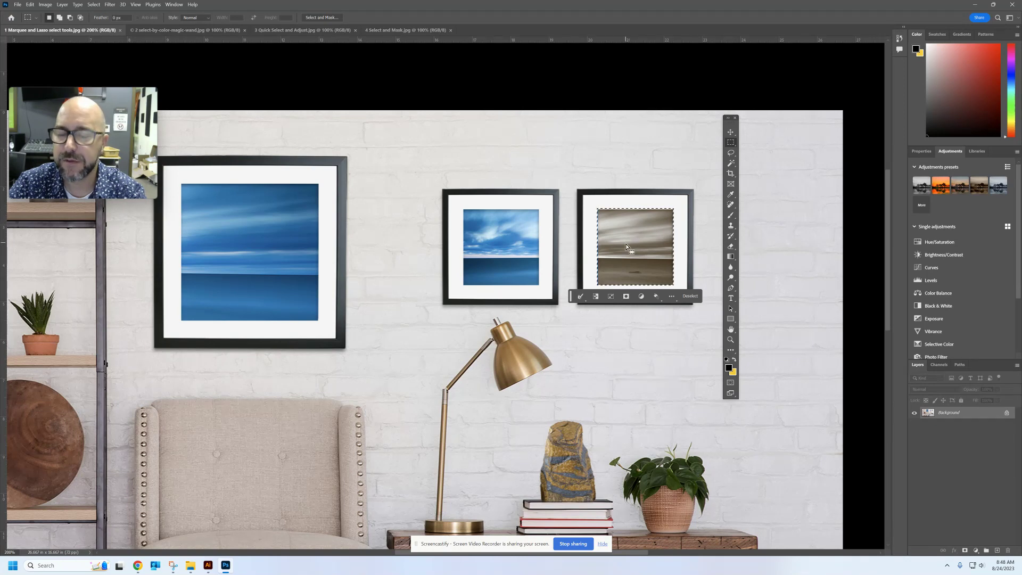
- Add a colorized Hue/Saturation adjustment with Hue 198 and Saturation about 56
left_click(943, 244)
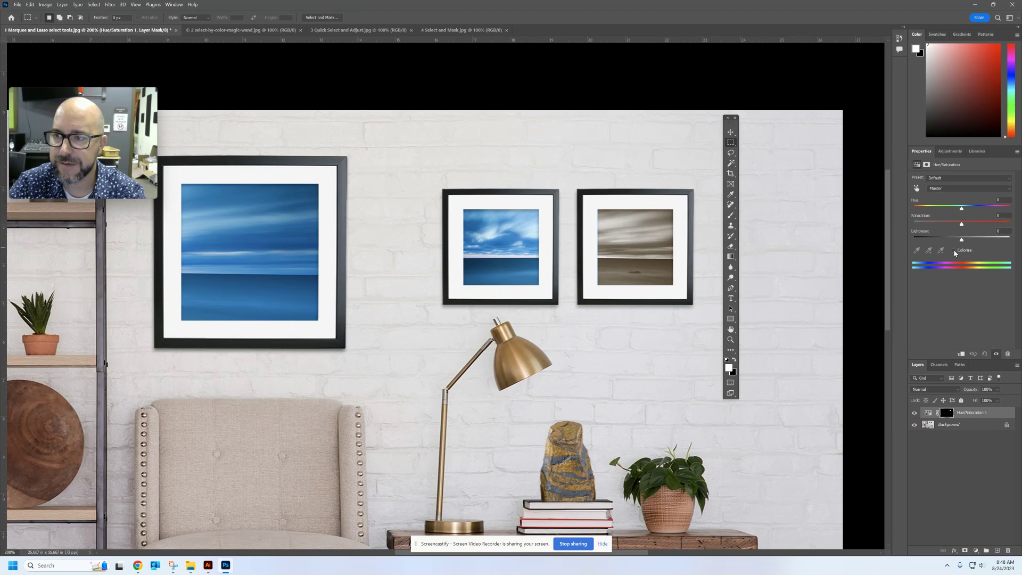
left_click(954, 251)
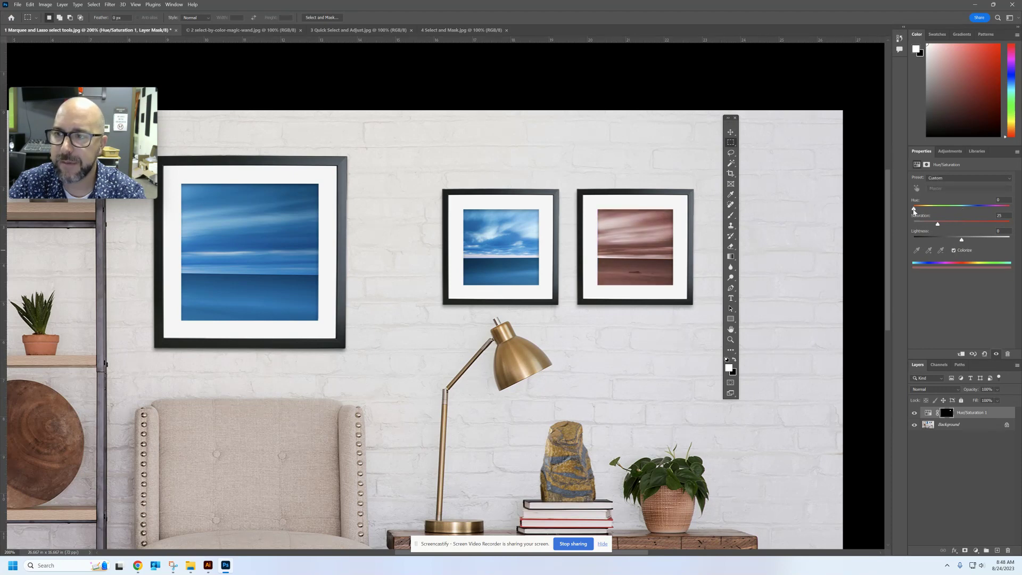
left_click_drag(914, 208, 966, 214)
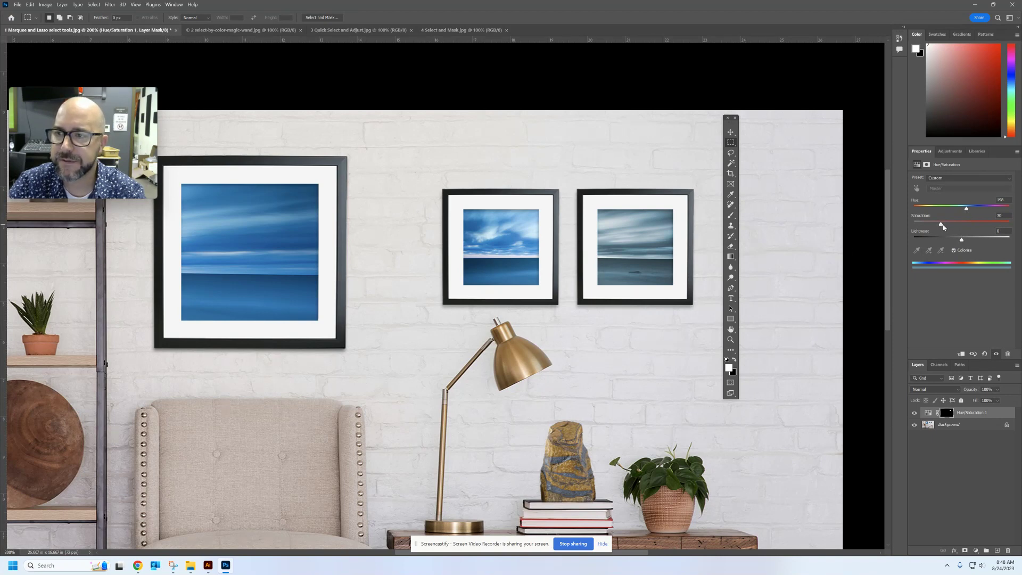
left_click_drag(938, 224, 968, 227)
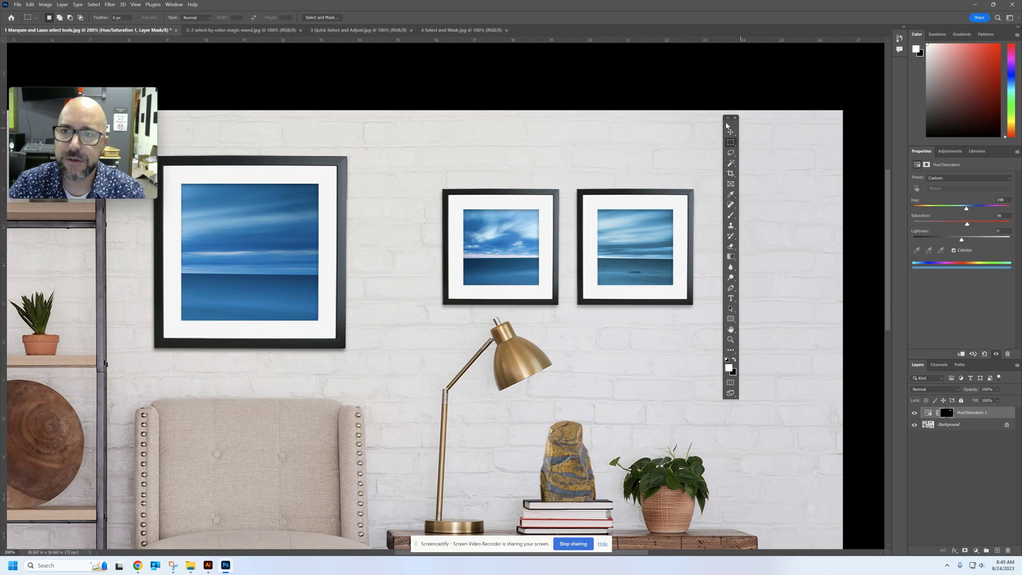
left_click_drag(730, 125, 733, 133)
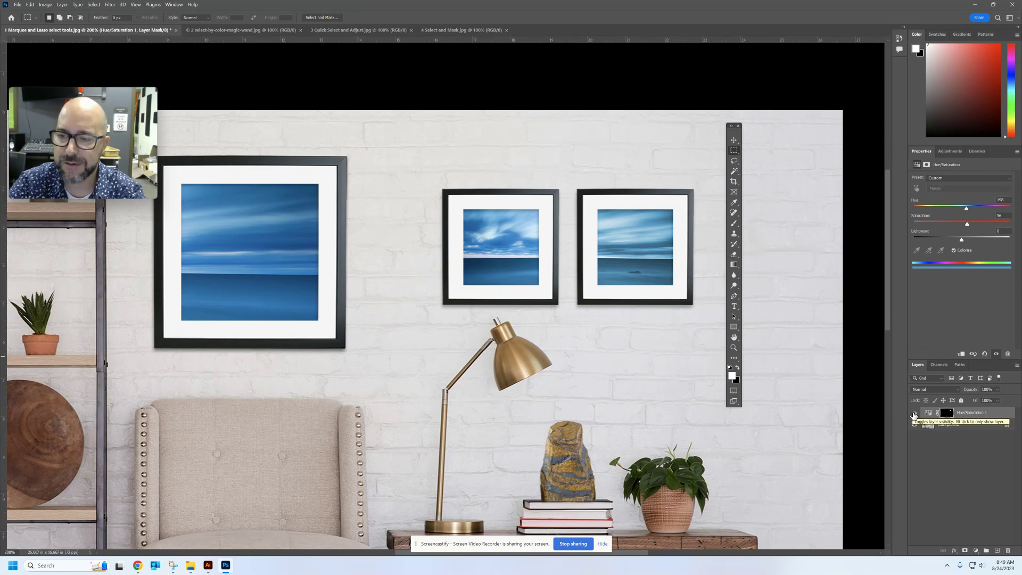
left_click(914, 413)
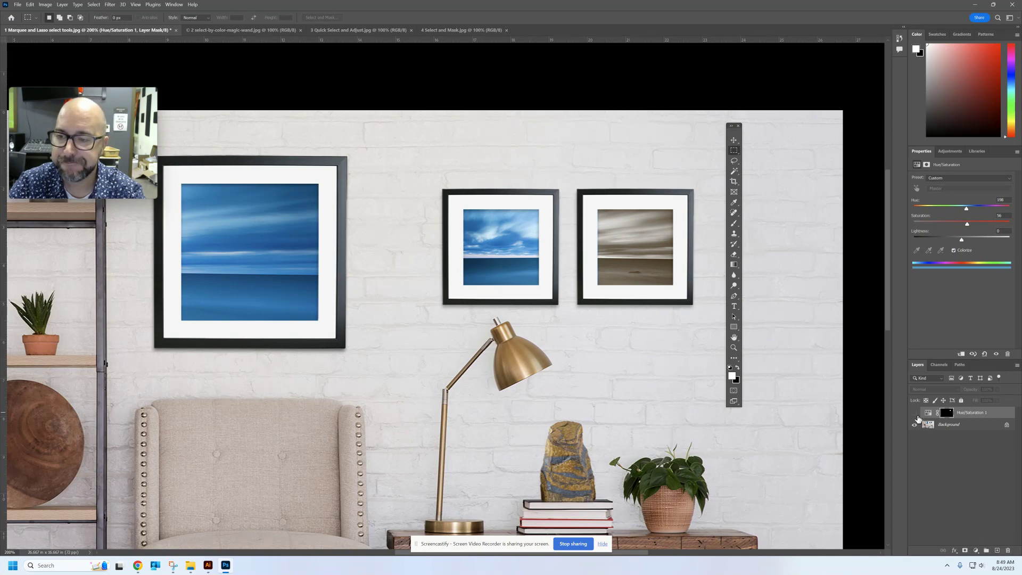
left_click(914, 413)
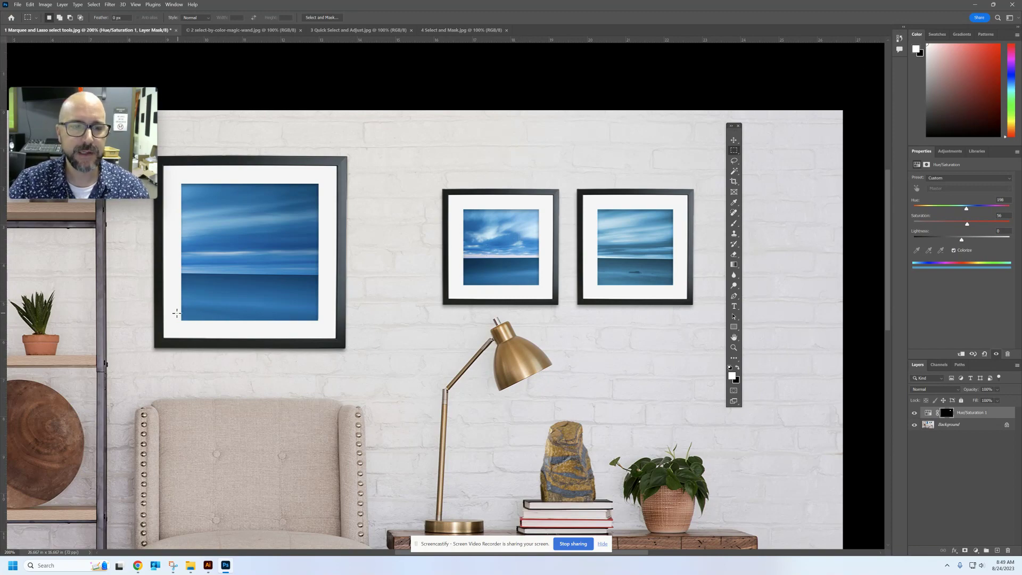
- Pan to the shelf and draw an elliptical selection around the round wooden plate
left_click_drag(176, 315, 585, 193)
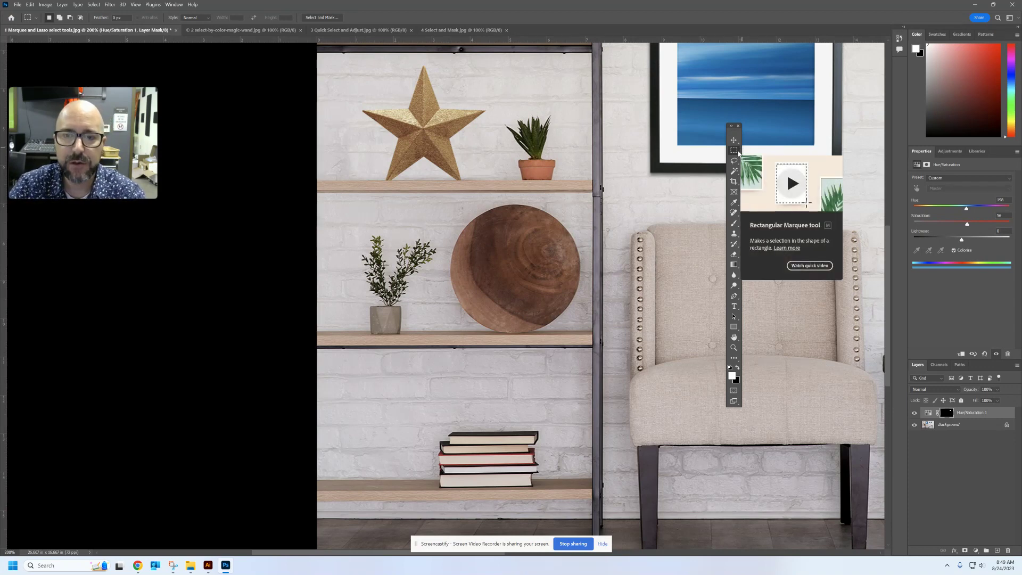
left_click(734, 151)
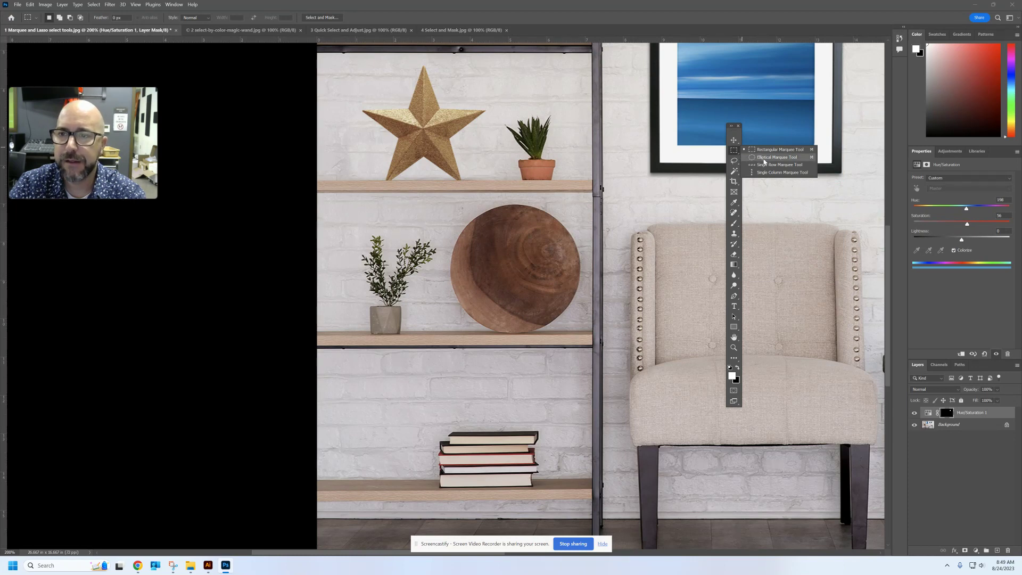
left_click(777, 157)
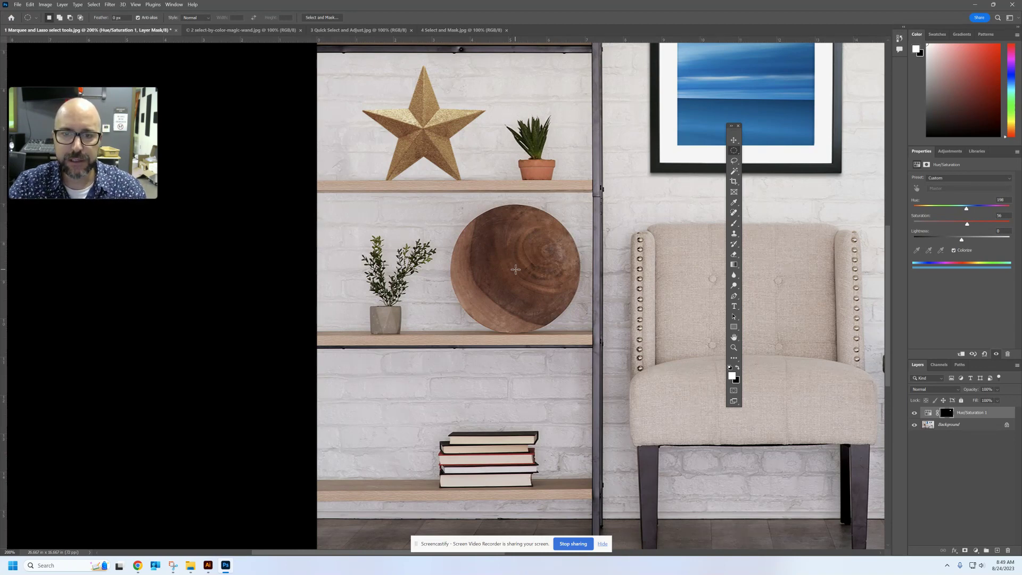
left_click_drag(515, 269, 580, 389)
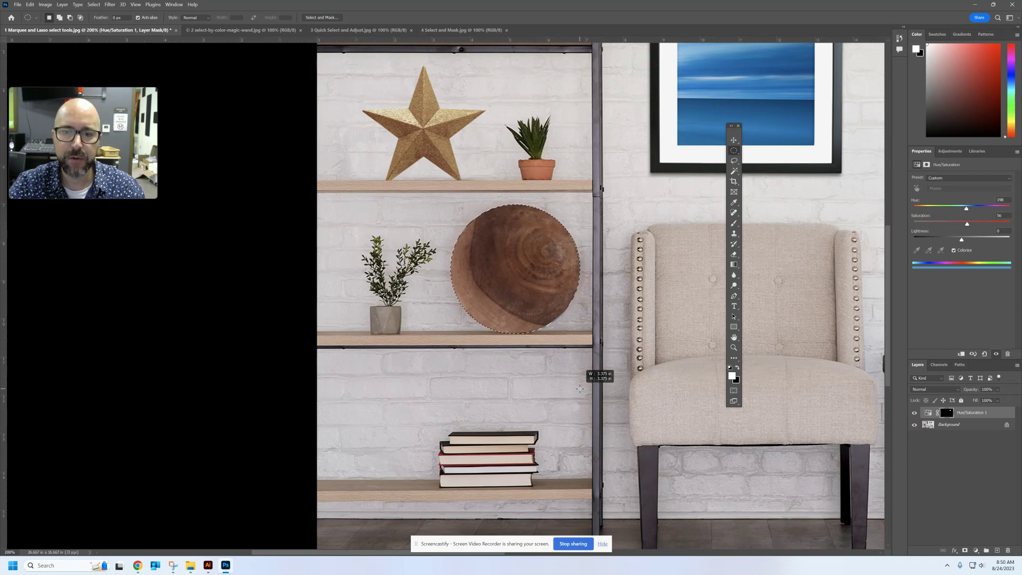
left_click_drag(579, 389, 580, 389)
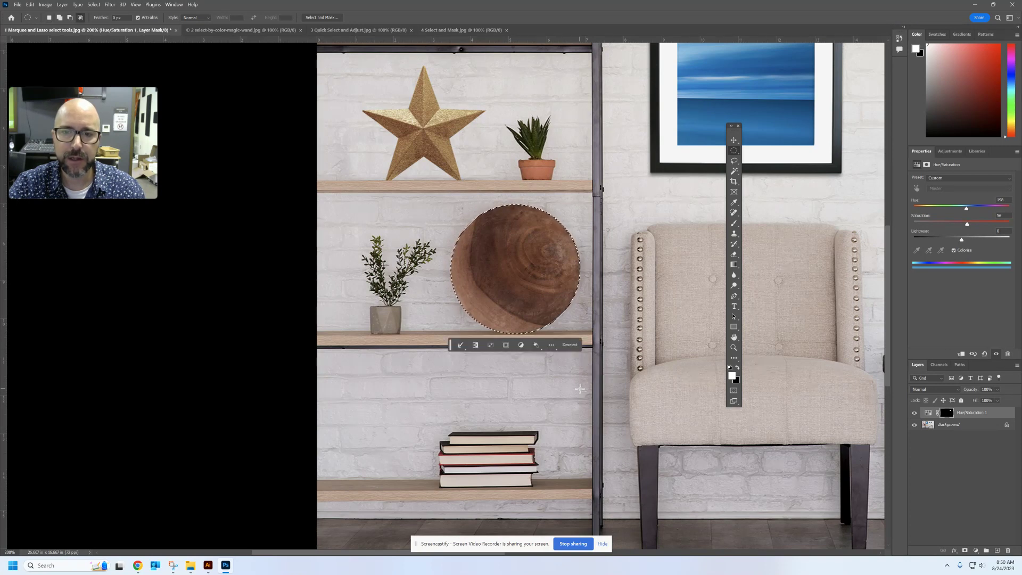
- Add a Hue/Saturation adjustment to the plate with Lightness set to -100
left_click(521, 347)
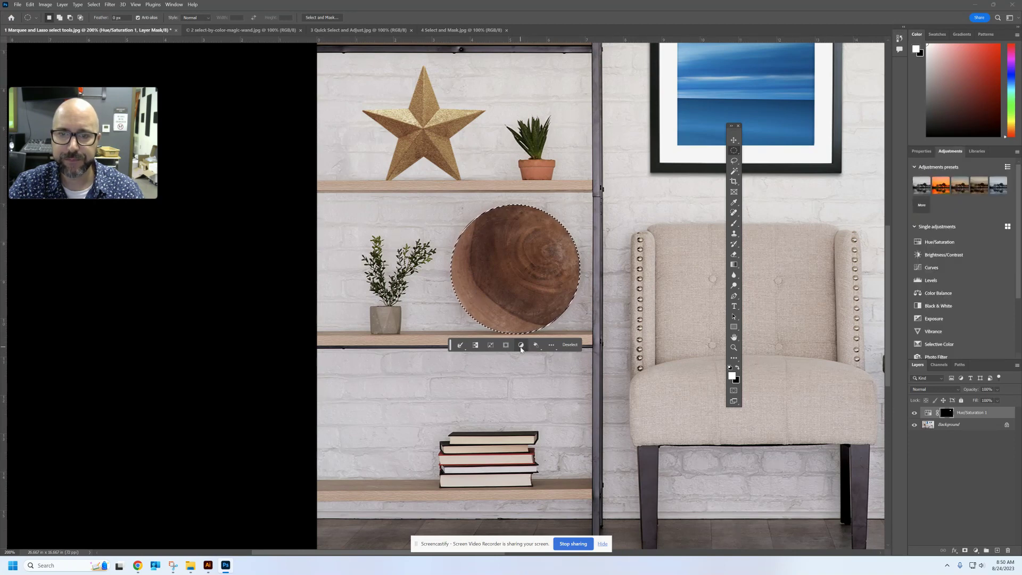
left_click(935, 244)
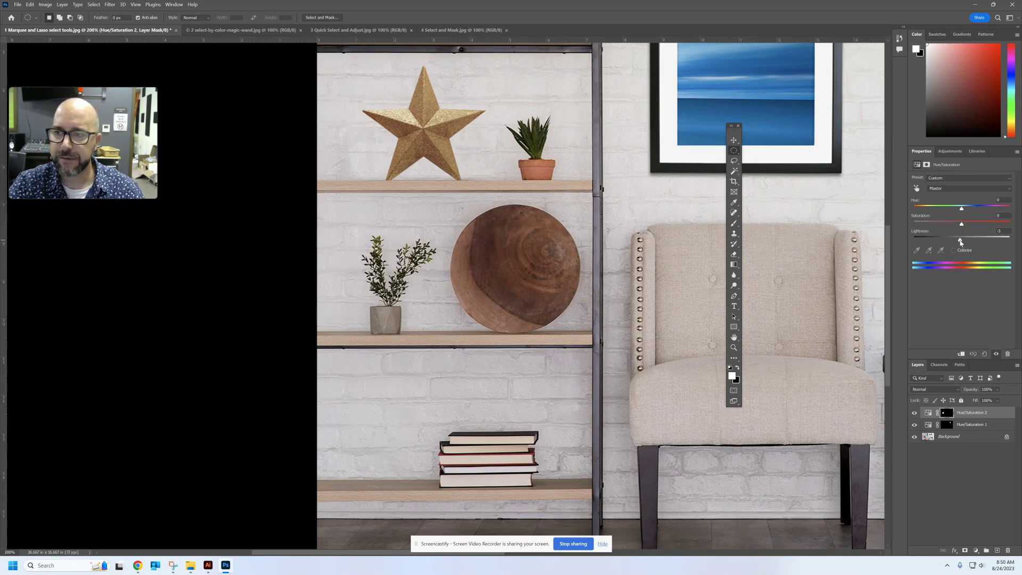
left_click_drag(962, 242, 912, 239)
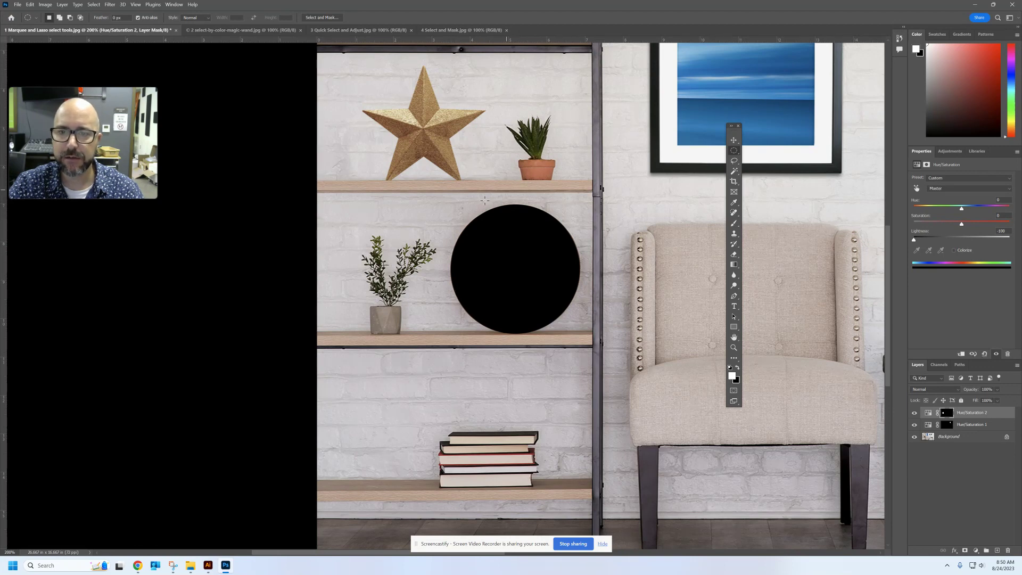
mouse_move(914, 241)
left_mouse_down()
mouse_move(1009, 240)
mouse_move(911, 239)
left_mouse_up()
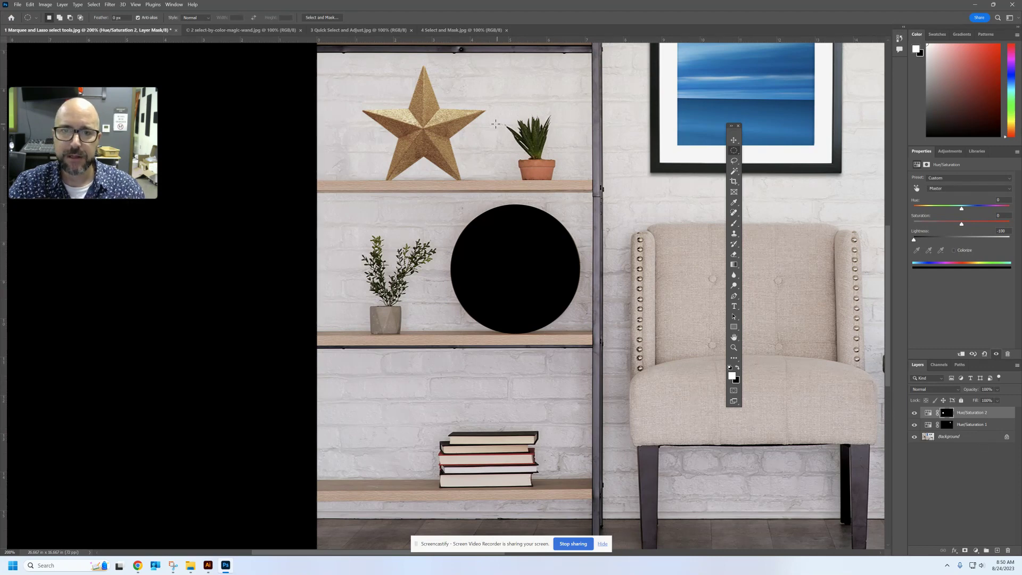
- Pan to the gold star and switch to the Polygonal Lasso tool
left_click_drag(448, 124, 538, 278)
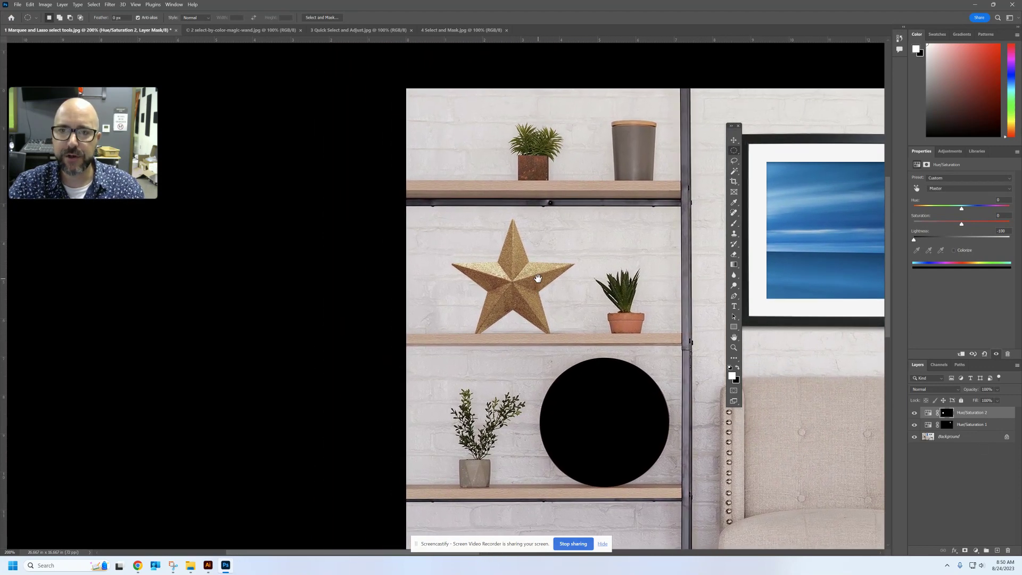
left_click(736, 161)
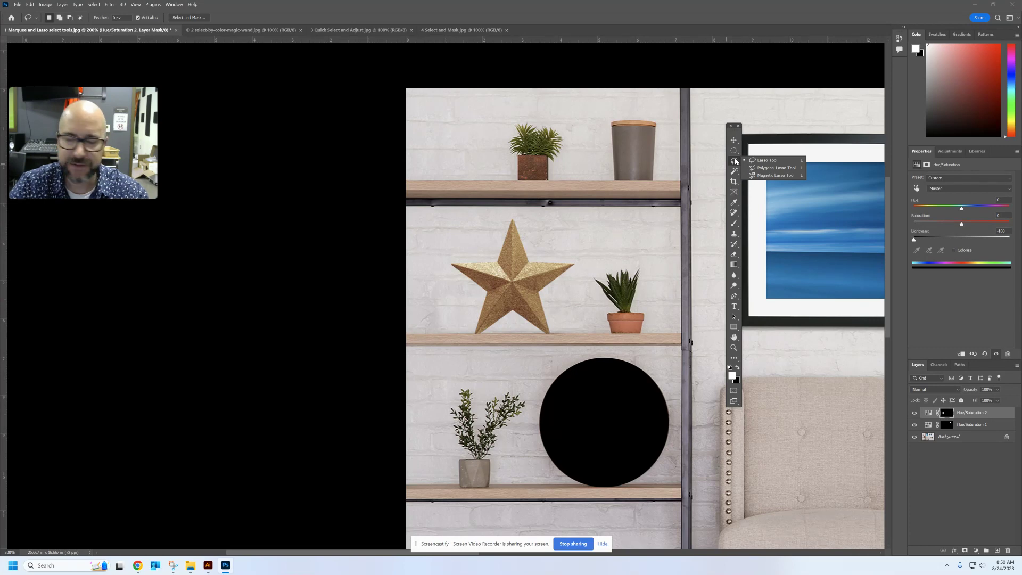
left_click(775, 169)
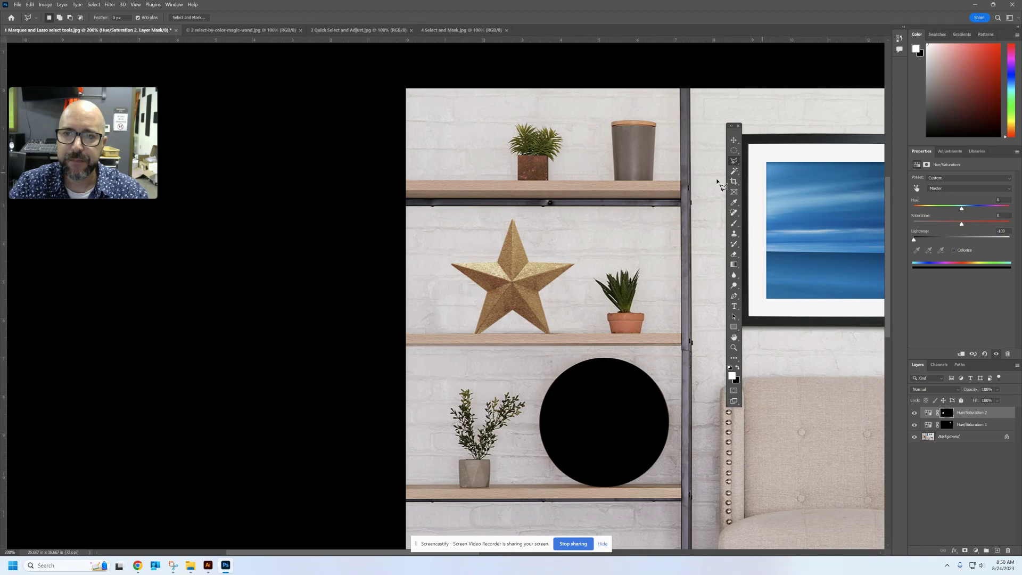
- Trace the star's tips and inner corners, closing the selection at the top tip
left_click(512, 219)
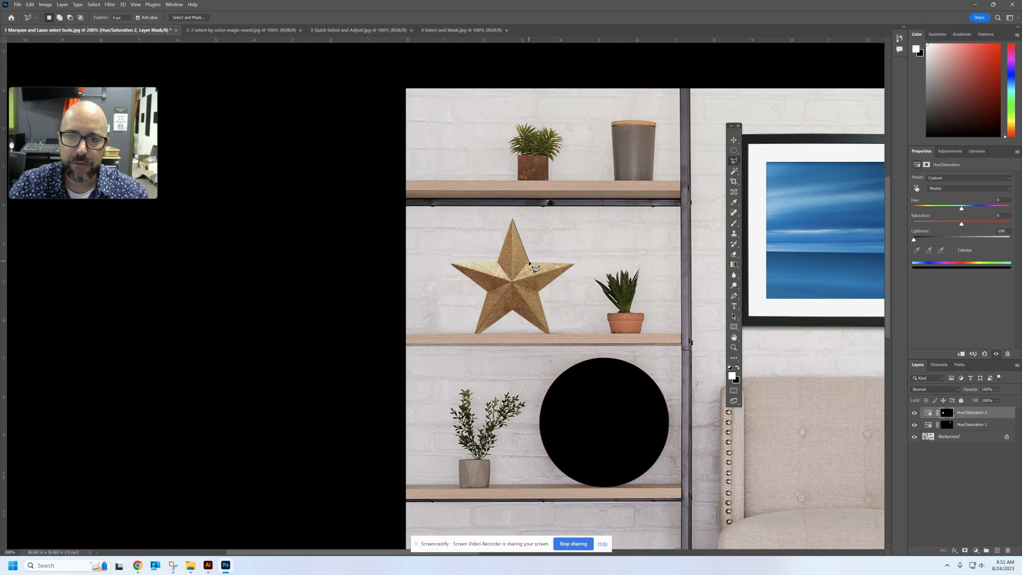
left_click(529, 262)
left_click(573, 264)
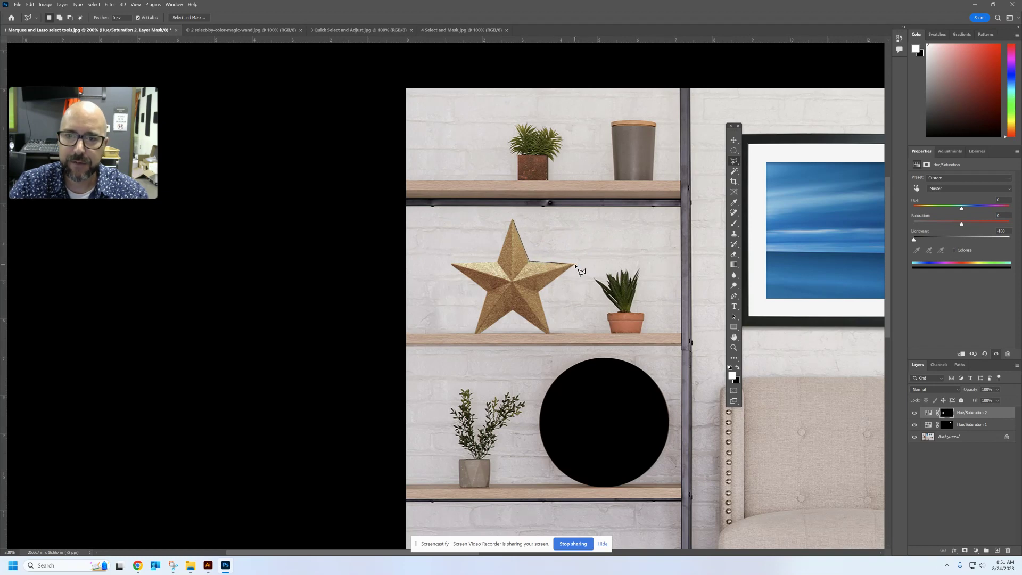
left_click(536, 292)
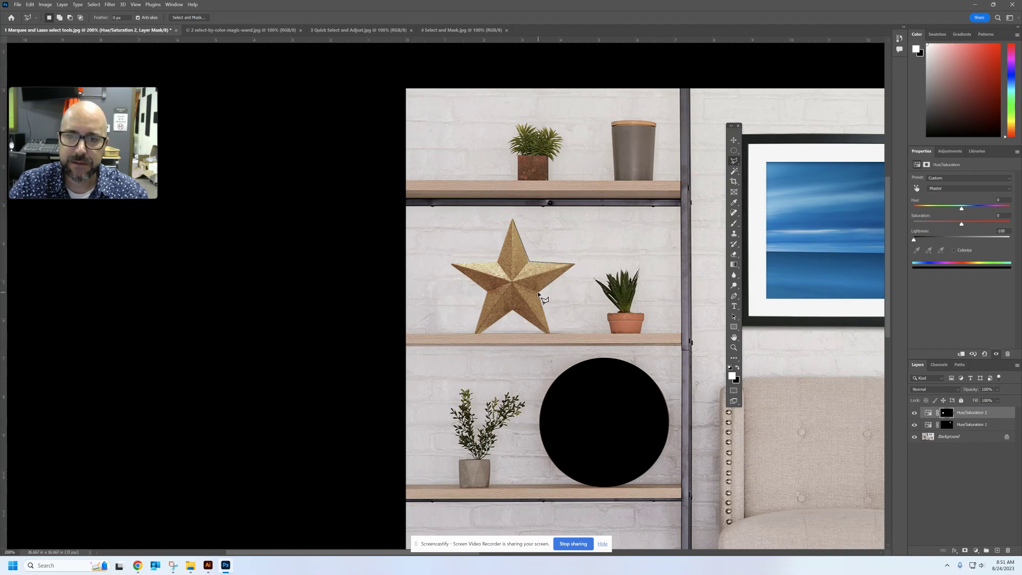
left_click(545, 333)
left_click(514, 313)
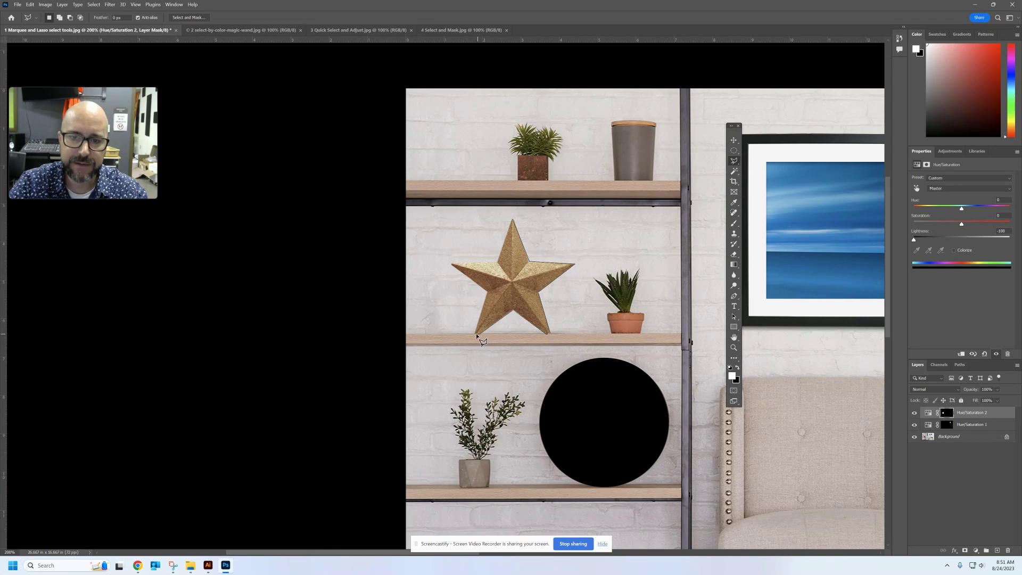
left_click(475, 335)
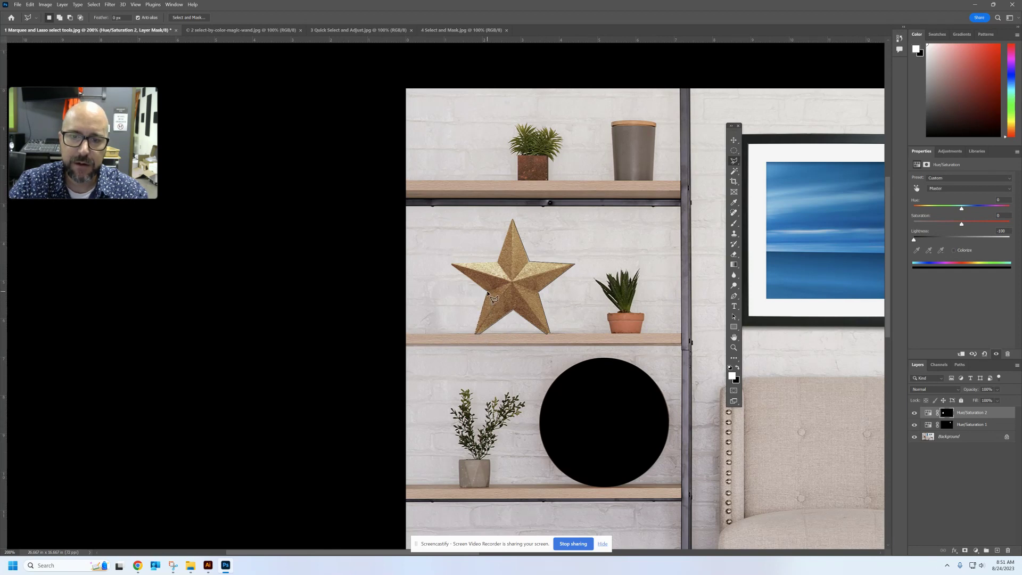
left_click(492, 298)
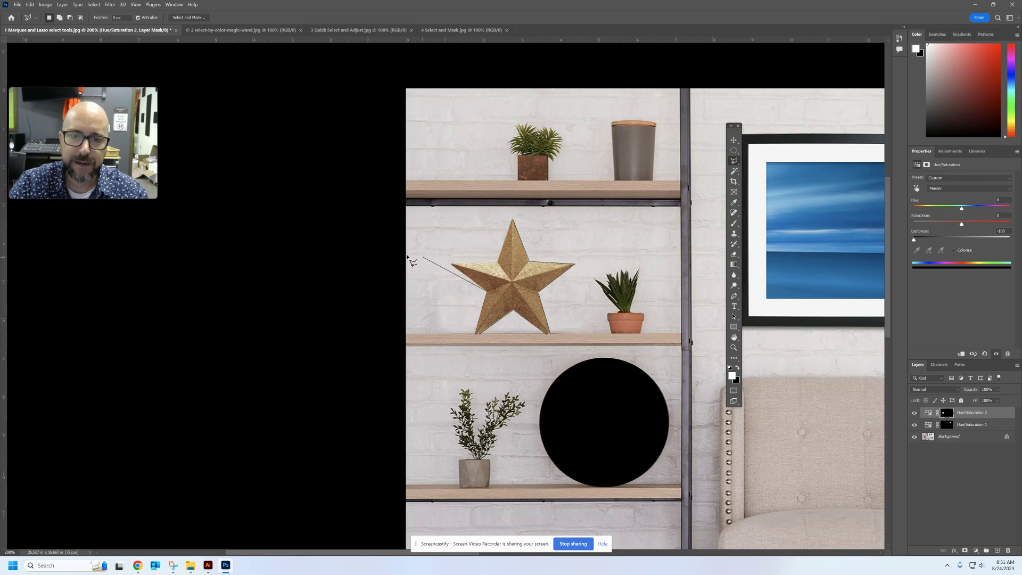
left_click(497, 262)
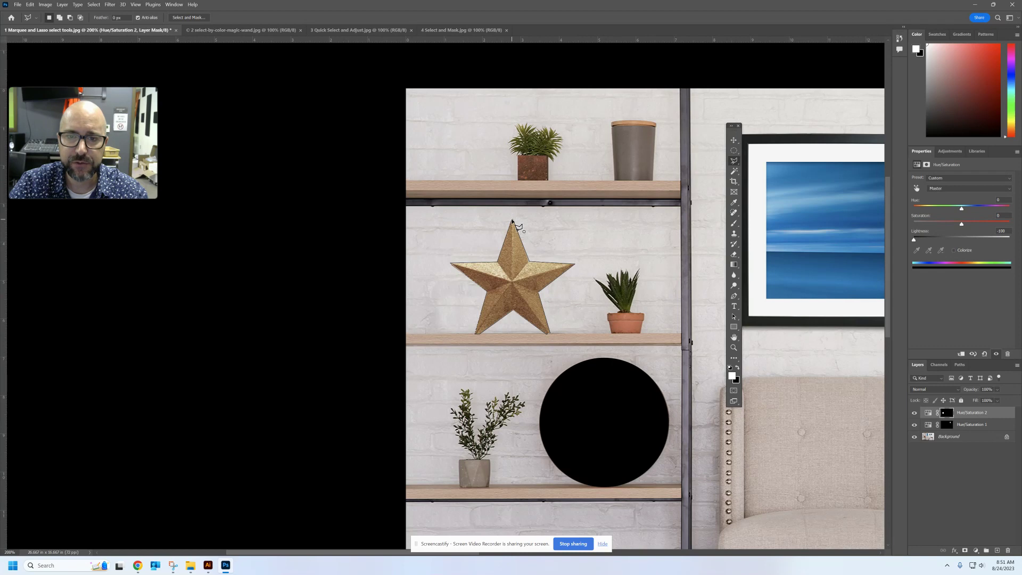
left_click(512, 221)
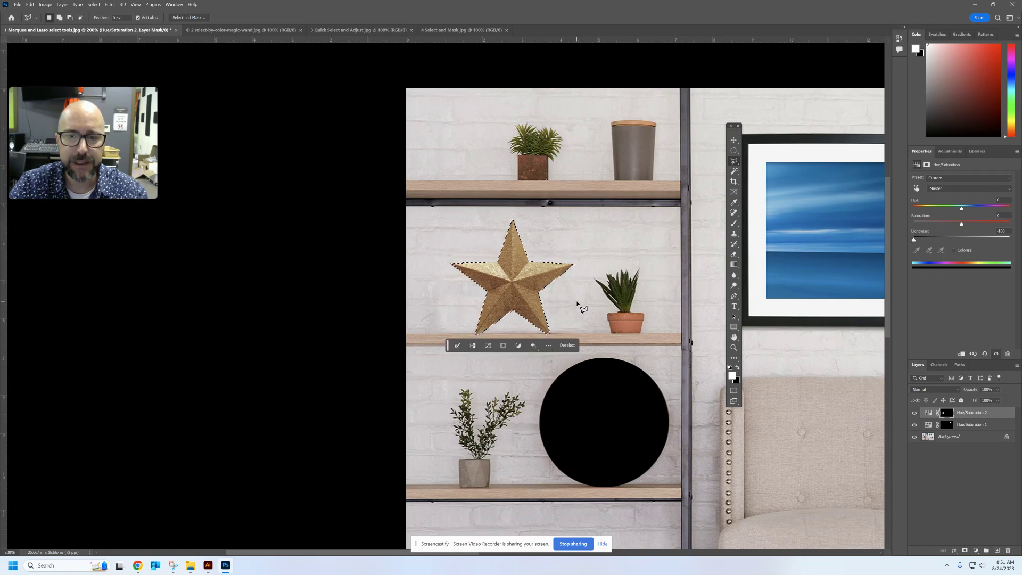
- Add a Hue/Saturation adjustment to the star with Hue -36 and Saturation +100
left_click(520, 346)
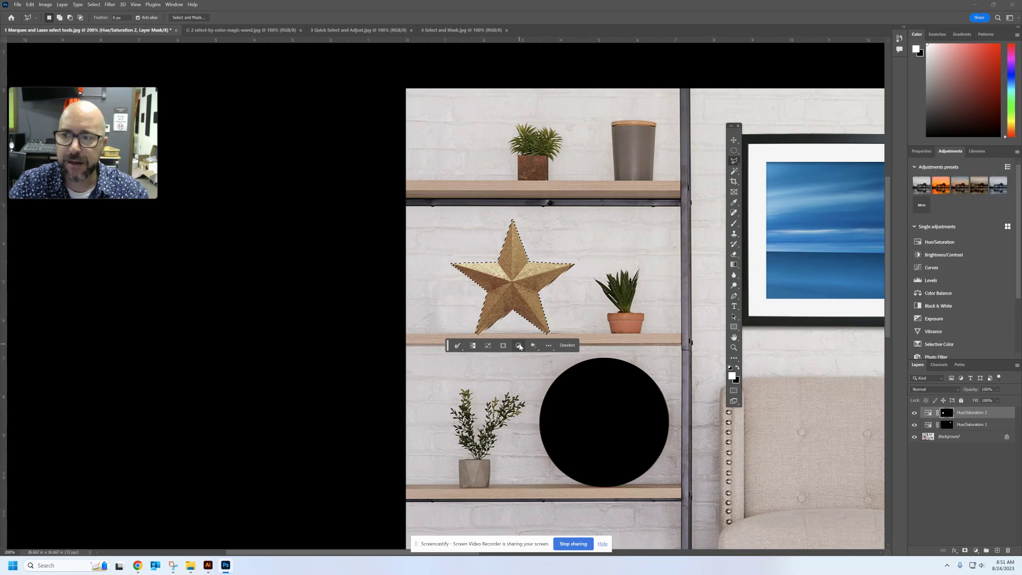
left_click(936, 244)
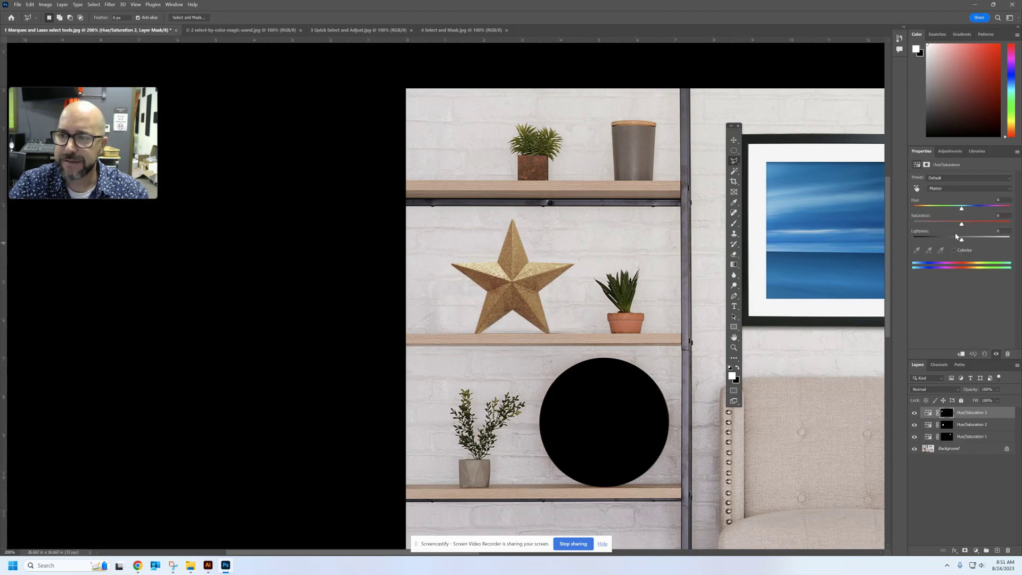
key("alt+Tab")
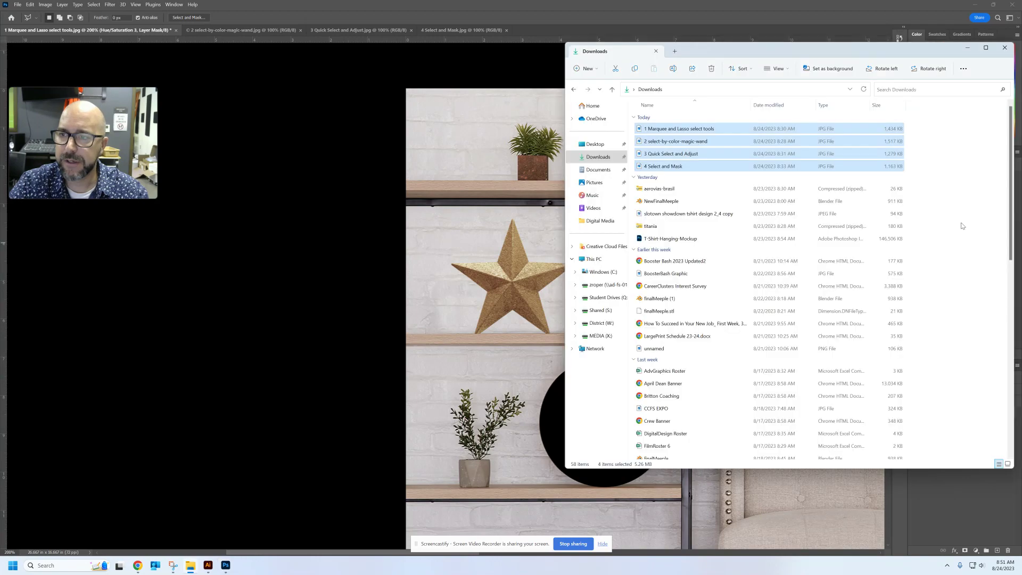
left_click(967, 49)
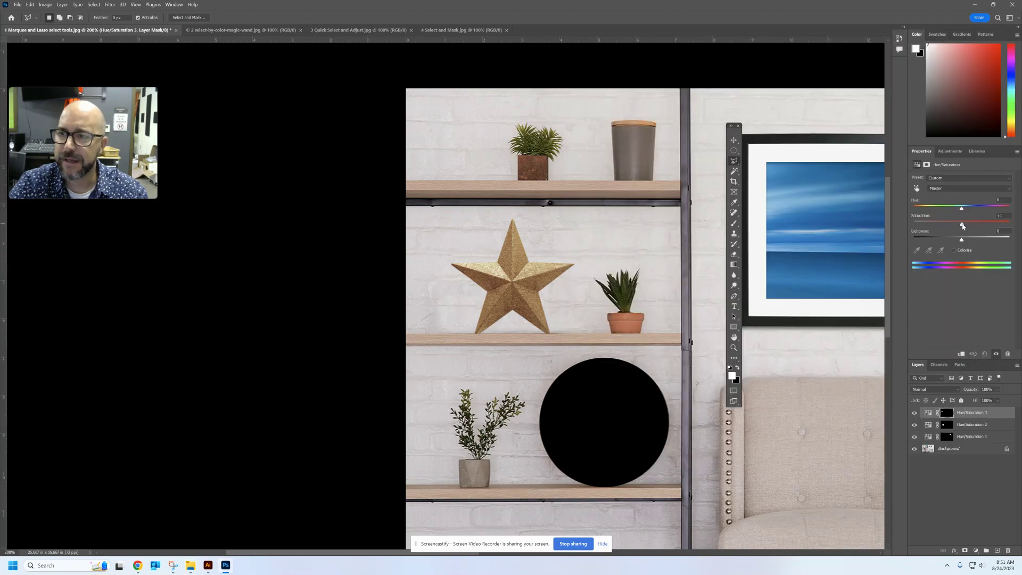
left_click_drag(978, 227, 1005, 225)
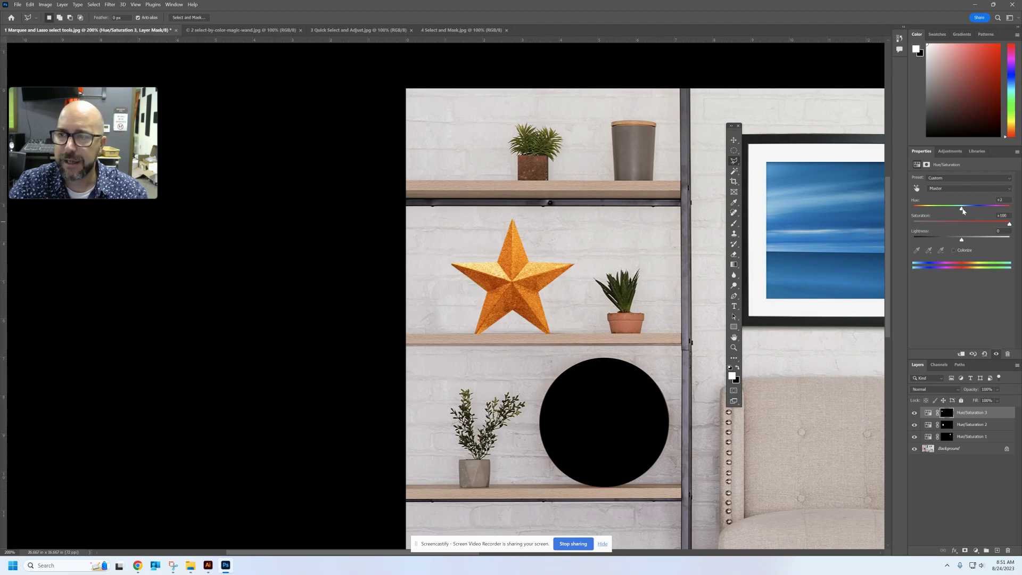
mouse_move(962, 211)
left_mouse_down()
mouse_move(922, 210)
mouse_move(985, 209)
mouse_move(925, 212)
mouse_move(945, 213)
left_mouse_up()
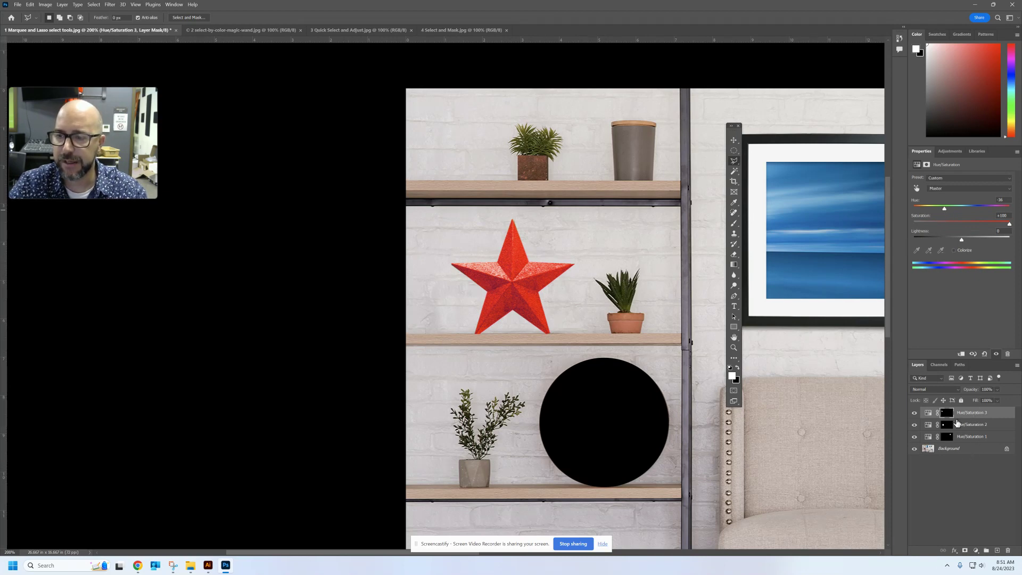
mouse_move(915, 413)
left_mouse_down()
mouse_move(915, 437)
mouse_move(913, 417)
left_mouse_up()
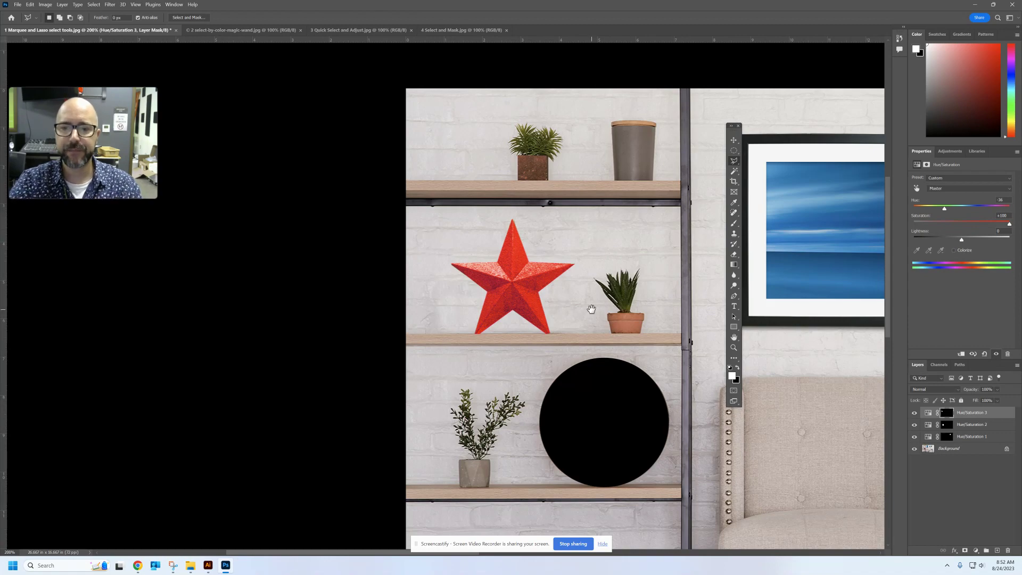
left_click_drag(592, 308, 402, 294)
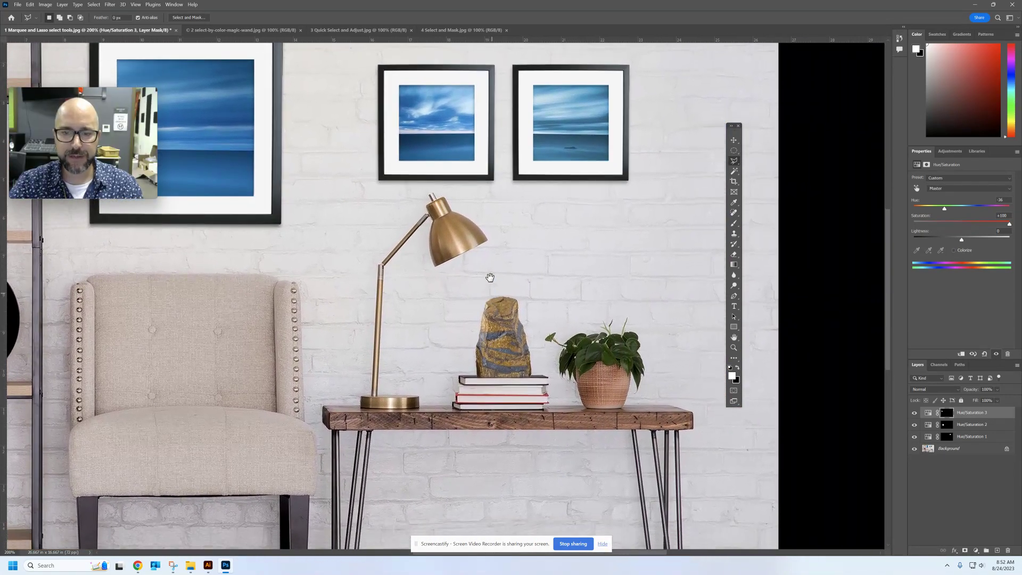
- Switch to the Magnetic Lasso and trace a closed selection around the rock on the books
mouse_move(489, 277)
left_mouse_down()
mouse_move(429, 241)
mouse_move(434, 259)
left_mouse_up()
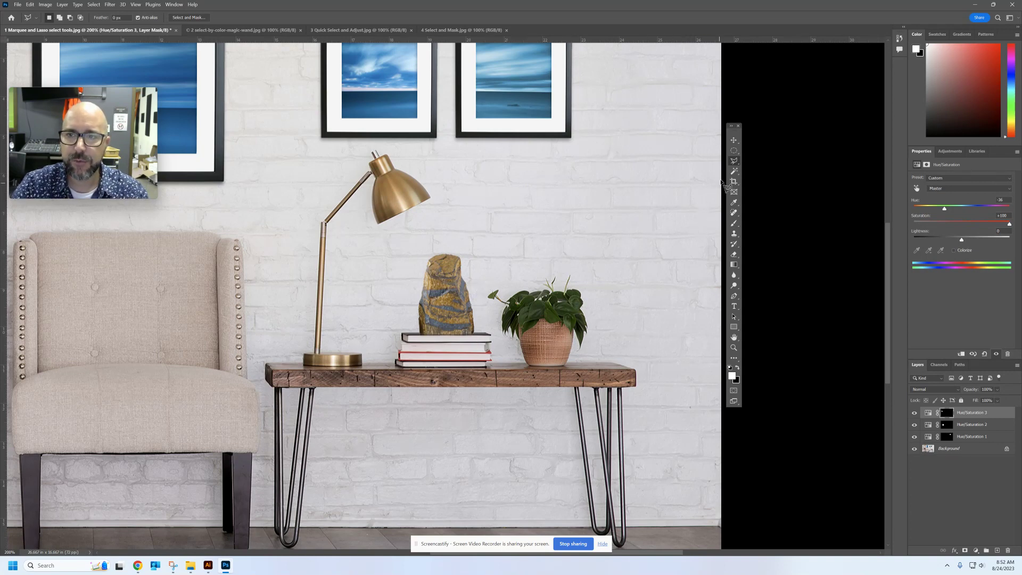
right_click(735, 164)
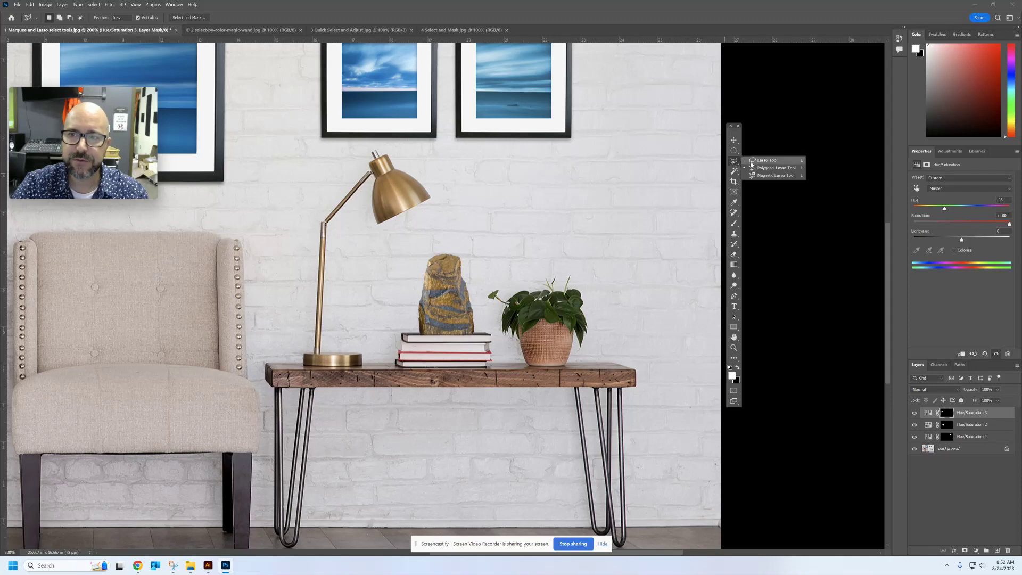
left_click(756, 160)
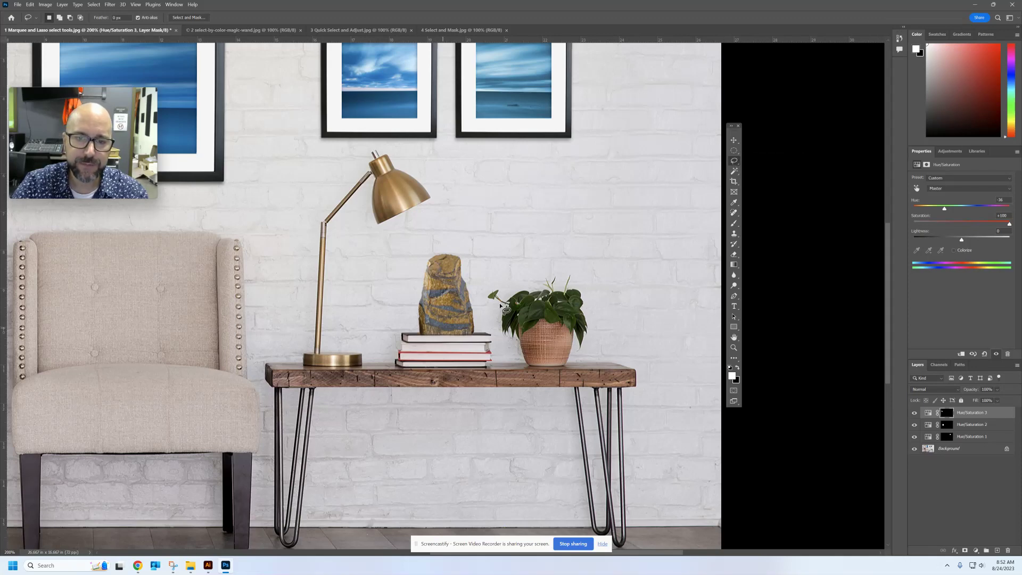
right_click(735, 164)
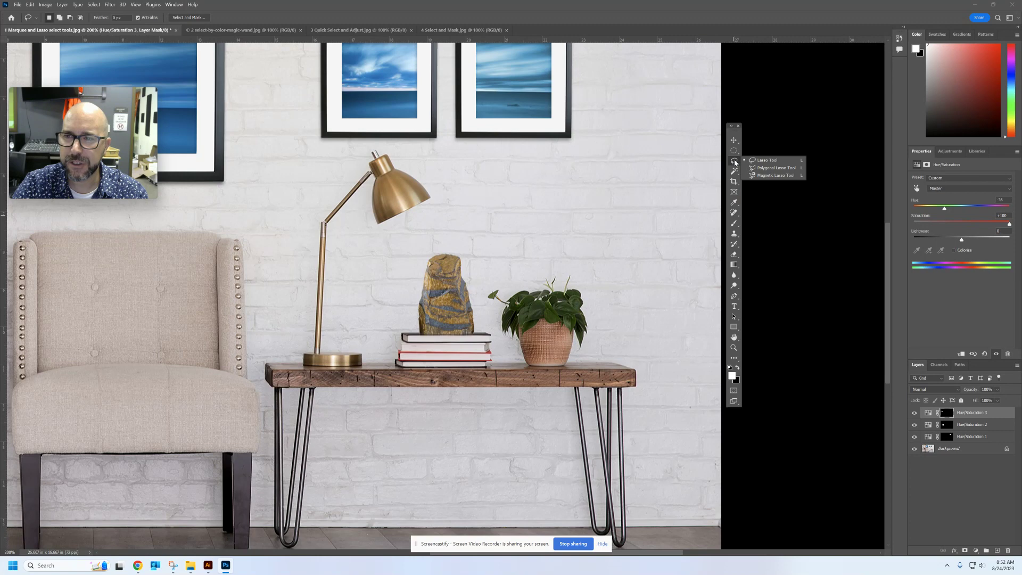
left_click(786, 175)
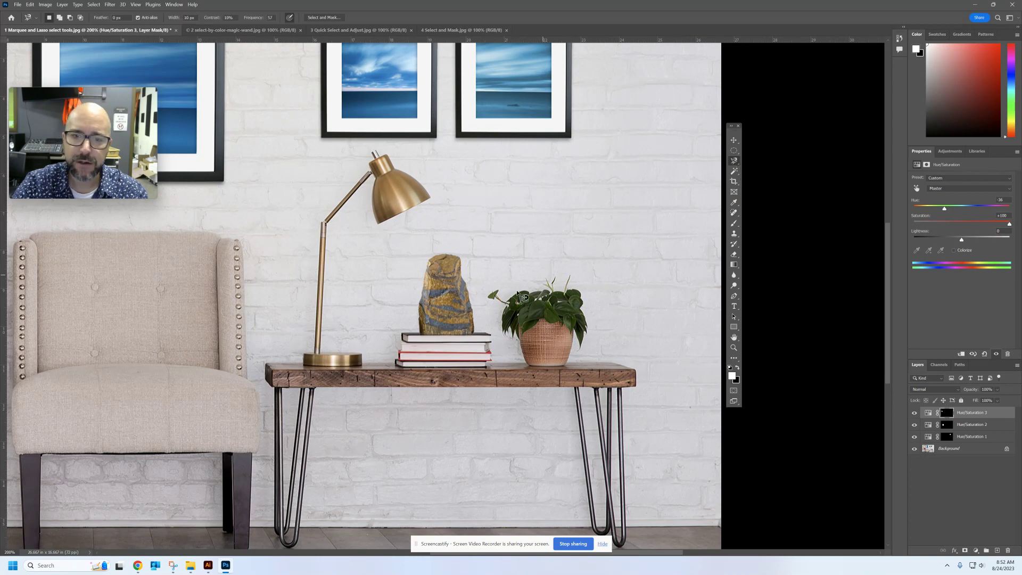
left_click(419, 333)
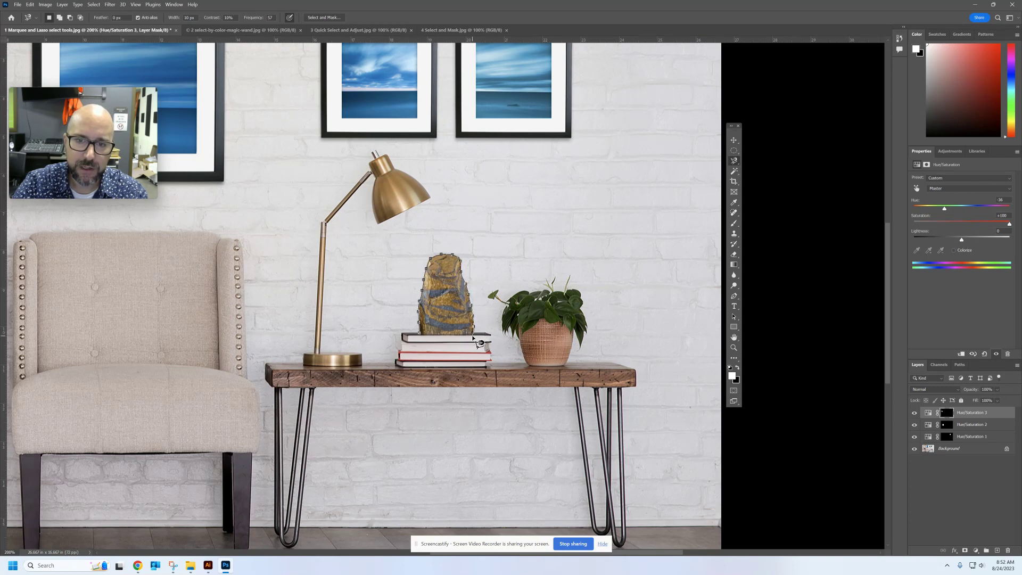
left_click(420, 338)
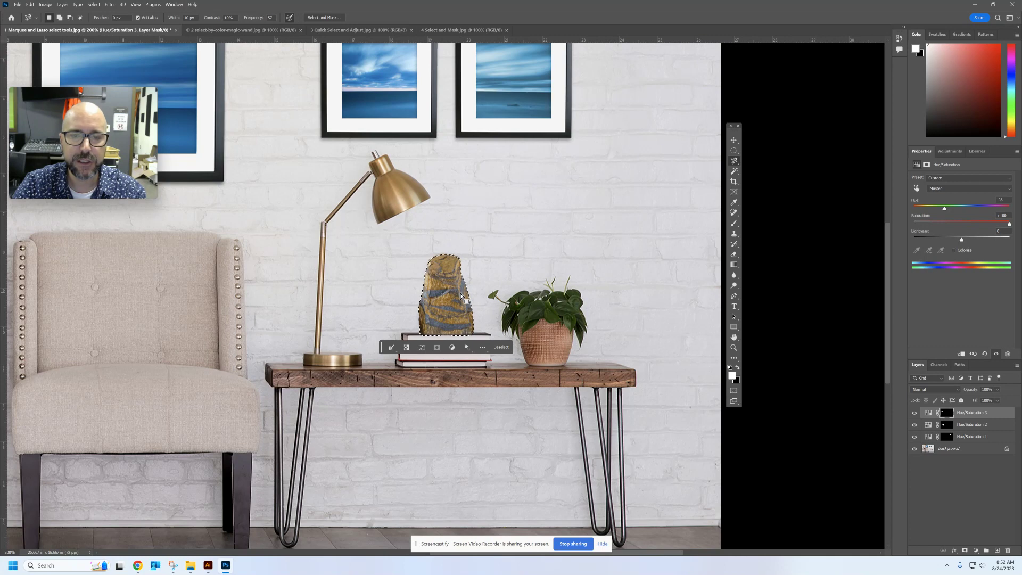
- Add a Hue/Saturation adjustment with Saturation -100 to the rock, then fit the image on screen
left_click(452, 348)
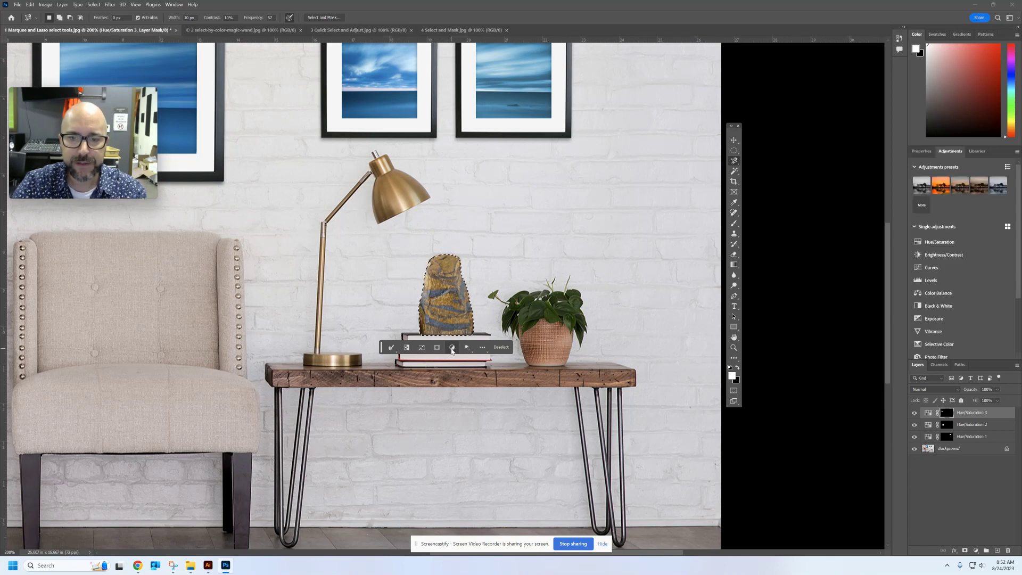
left_click(940, 242)
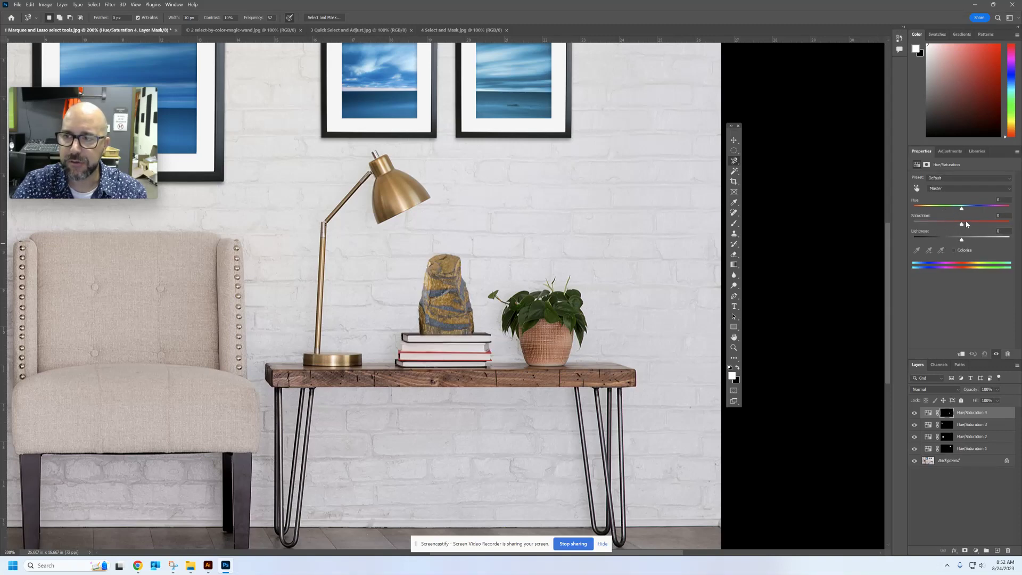
left_click_drag(962, 225, 922, 229)
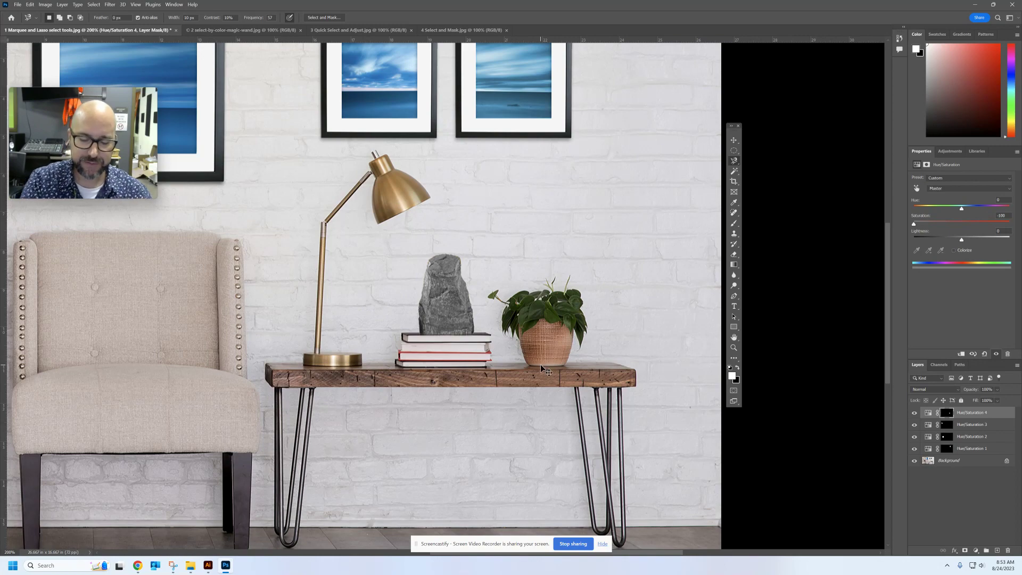
key("ctrl+0")
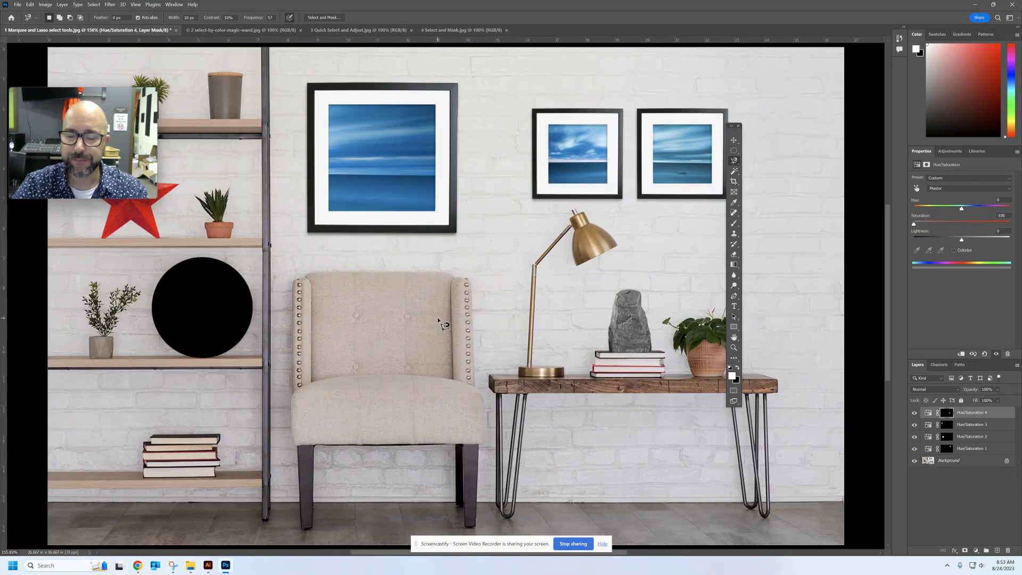
left_click_drag(734, 133, 859, 66)
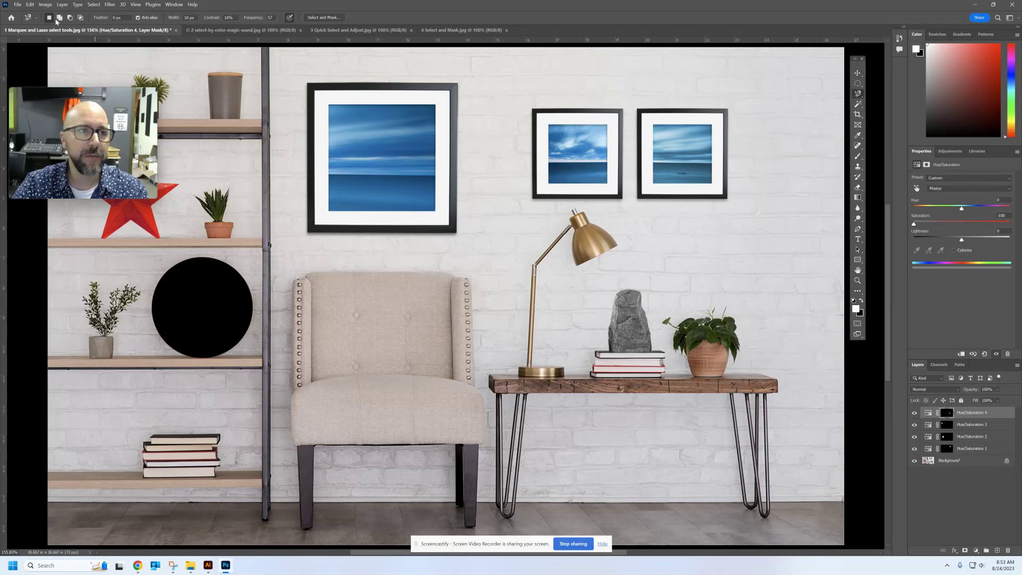
- Quick Export as PNG, adding the name prefix before the default file name
left_click(19, 5)
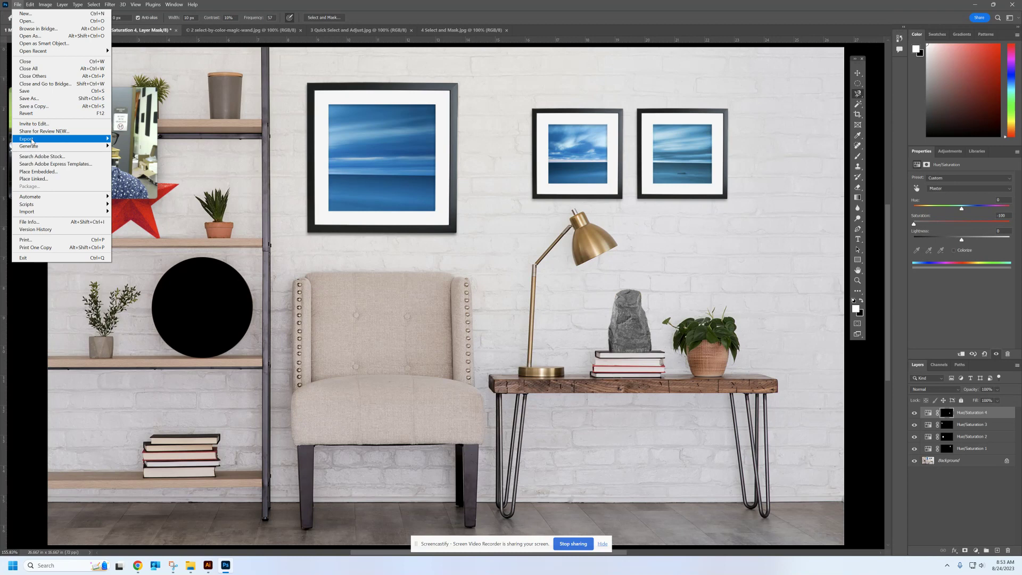
mouse_move(32, 139)
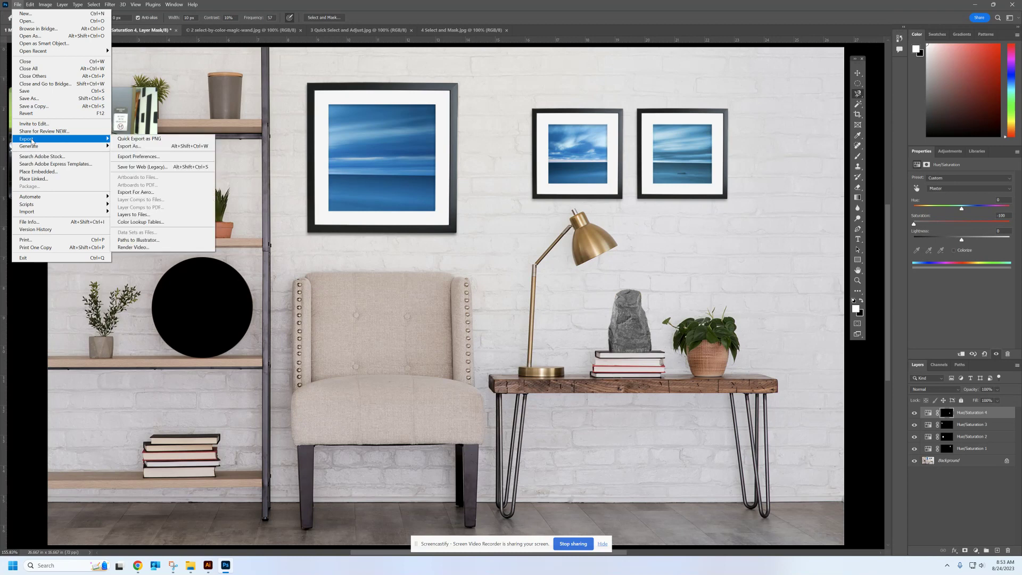
left_click(152, 140)
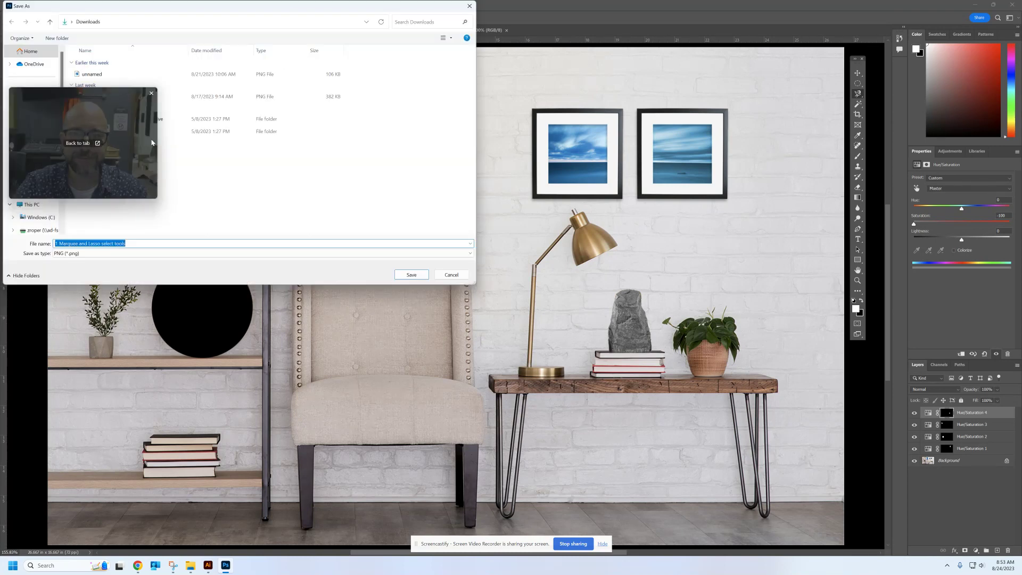
left_click_drag(230, 8, 439, 41)
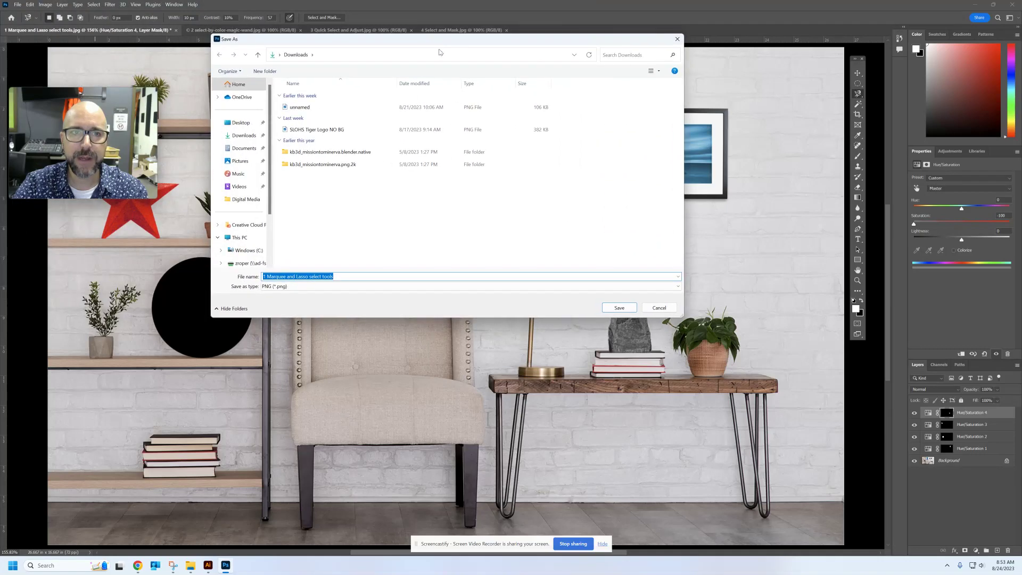
left_click(266, 276)
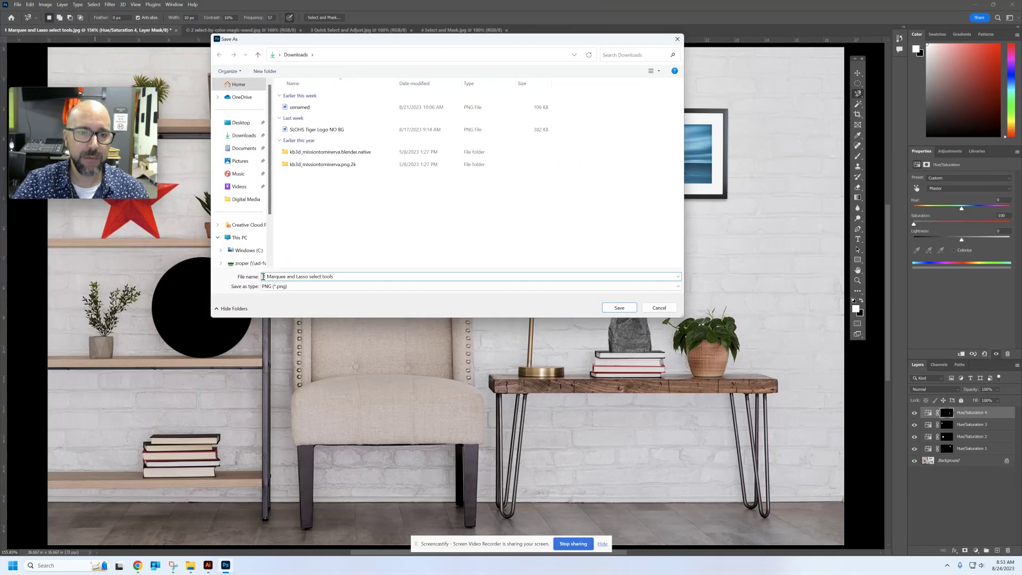
type("Roper")
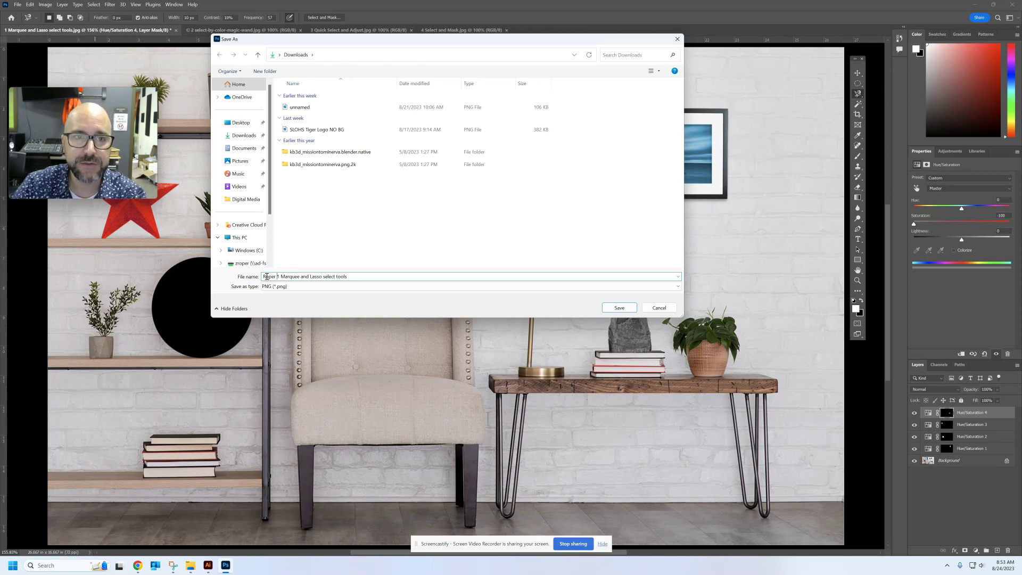
left_click(618, 307)
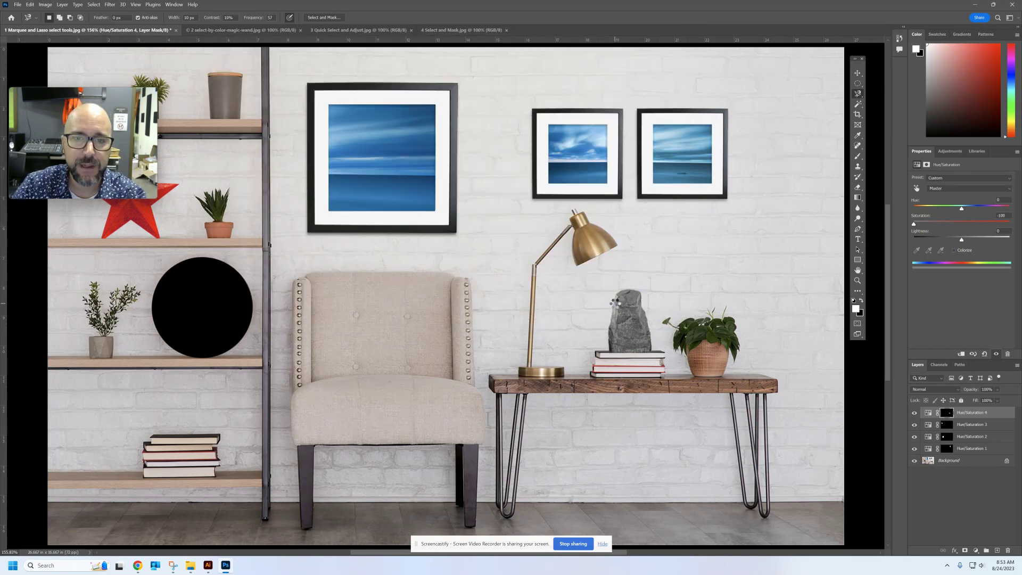